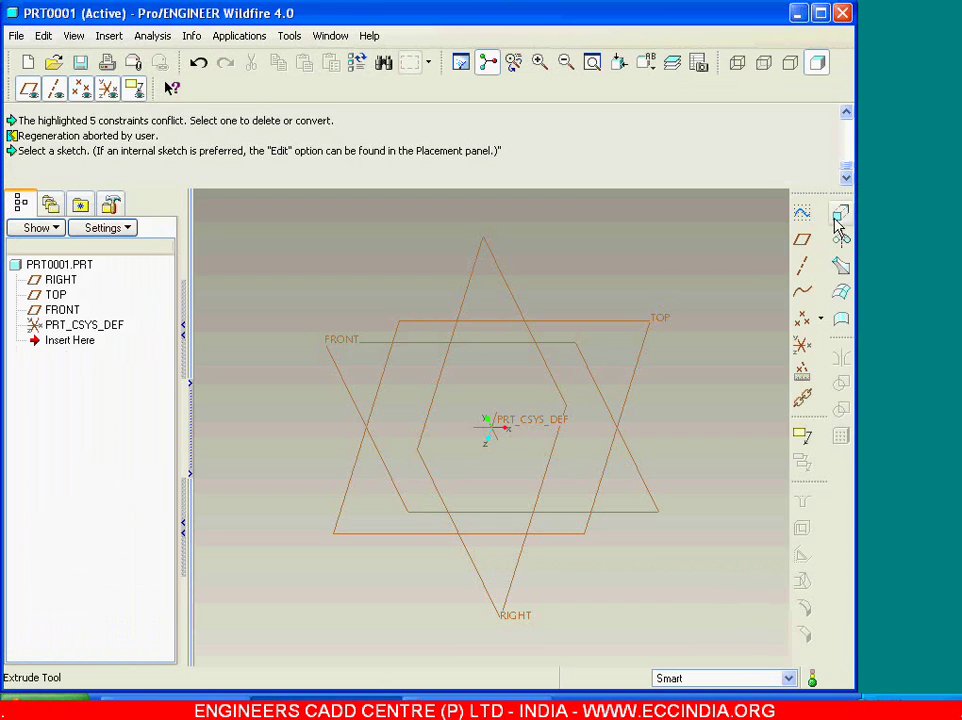
Step: Start an extrude and open its internal sketch on FRONT, with RIGHT as the right reference
{"action": "left_click", "coordinate": [841, 213]}
{"action": "right_click", "coordinate": [676, 258]}
{"action": "left_click", "coordinate": [680, 284]}
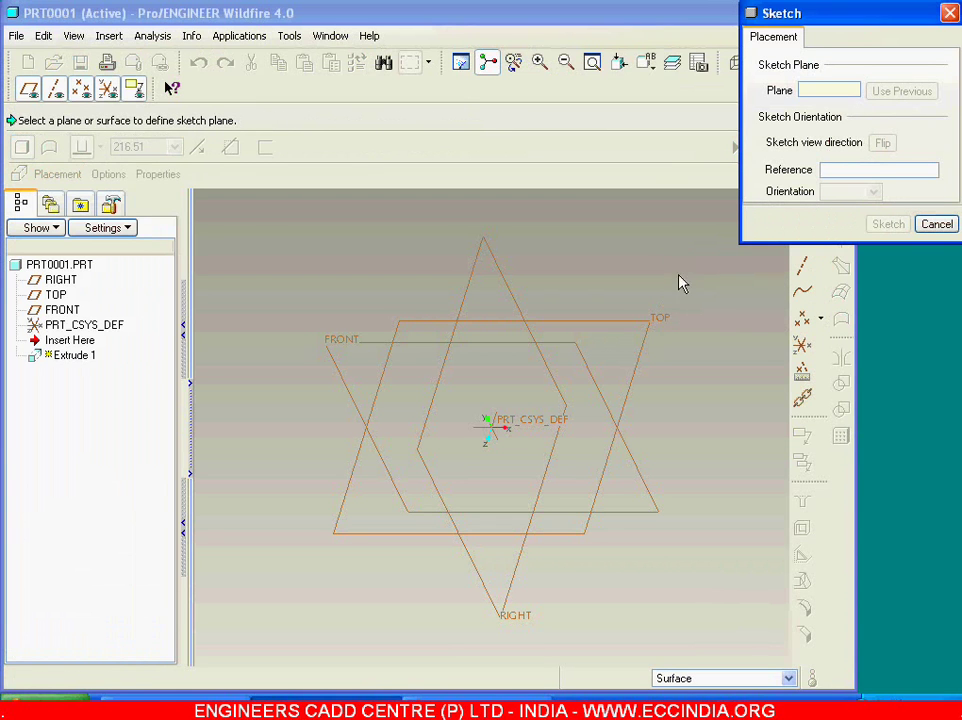
{"action": "left_click", "coordinate": [583, 360]}
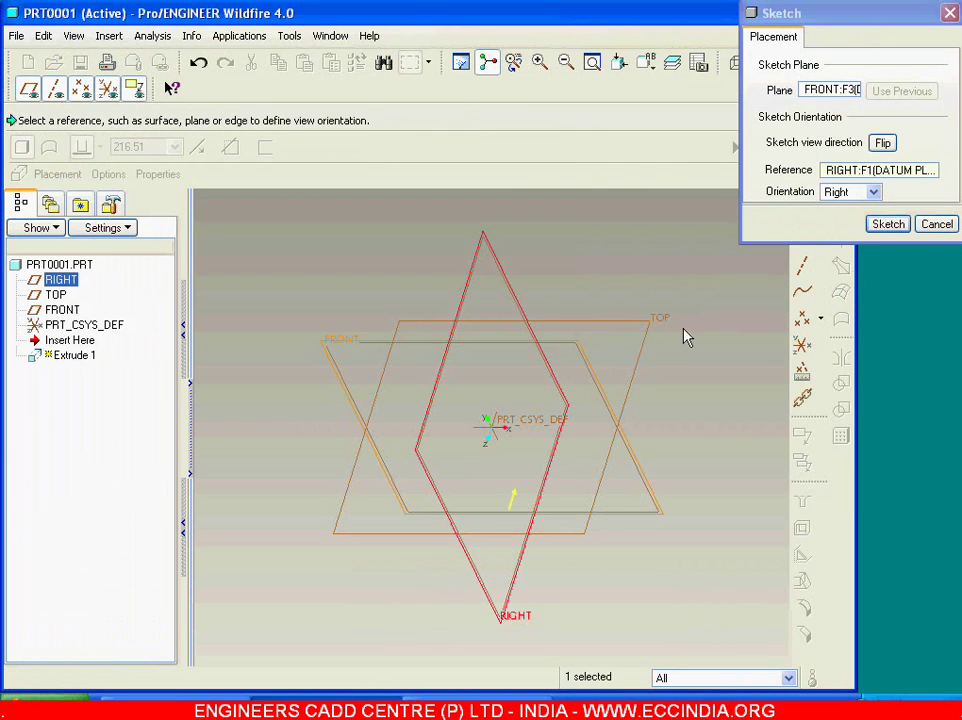
{"action": "left_click", "coordinate": [888, 225]}
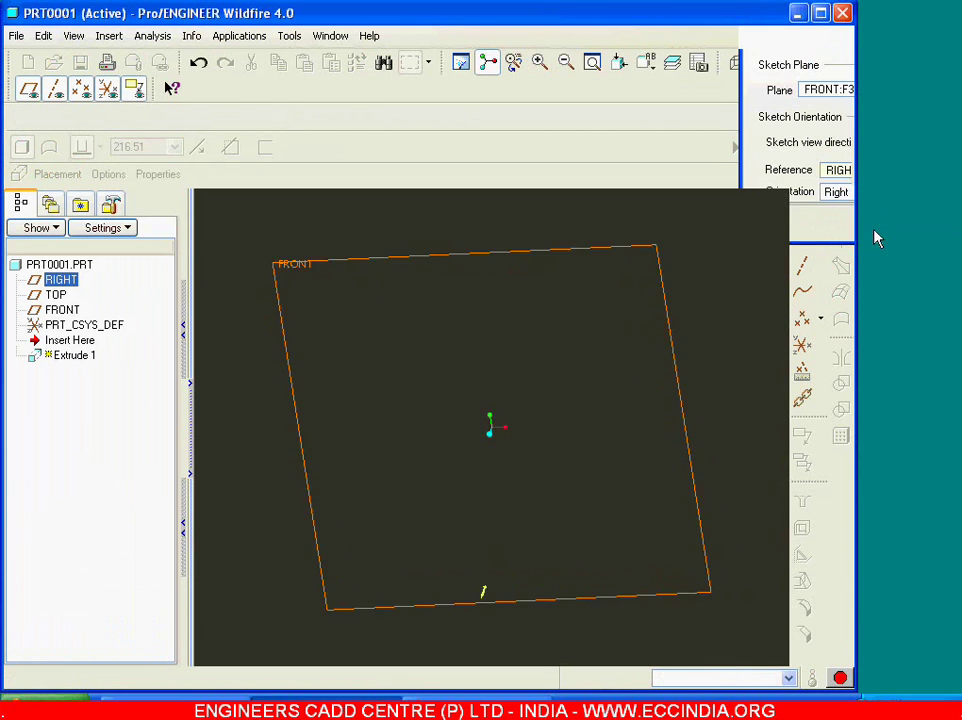
{"action": "right_click", "coordinate": [565, 333]}
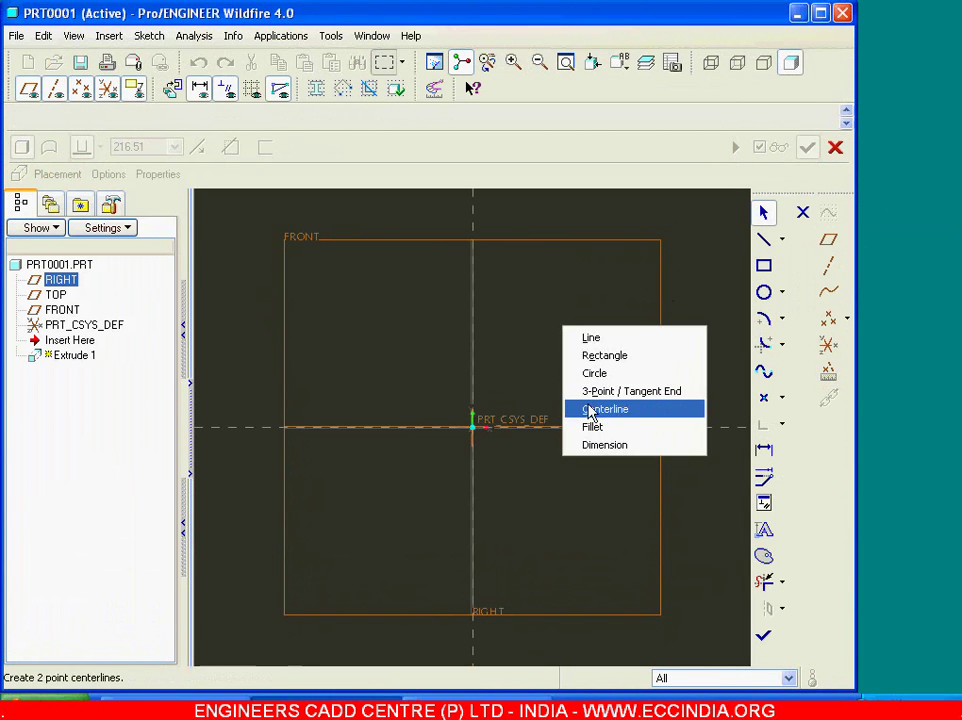
Step: Draw a vertical centerline through the origin and a horizontal line along the TOP reference
{"action": "left_click", "coordinate": [597, 408]}
{"action": "left_click", "coordinate": [476, 453]}
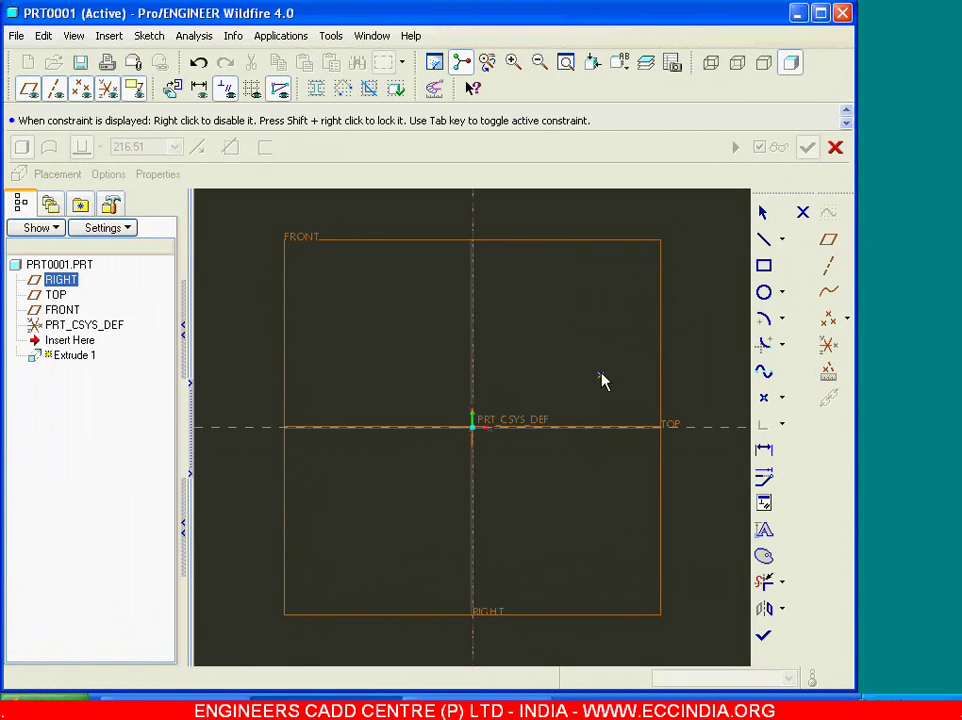
{"action": "left_click", "coordinate": [763, 239]}
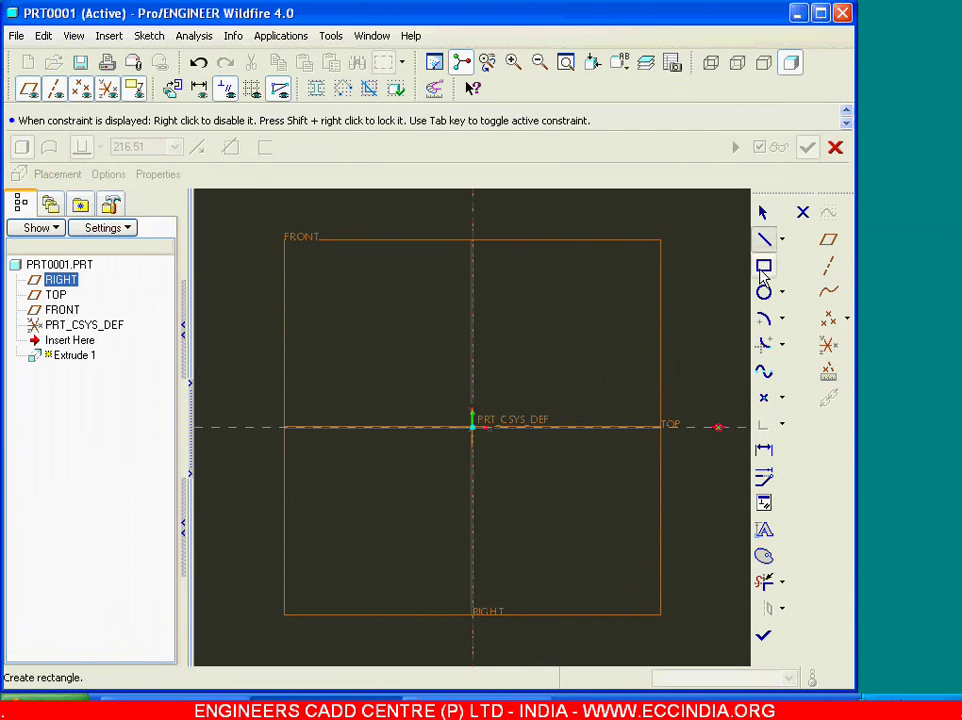
{"action": "left_click", "coordinate": [338, 430]}
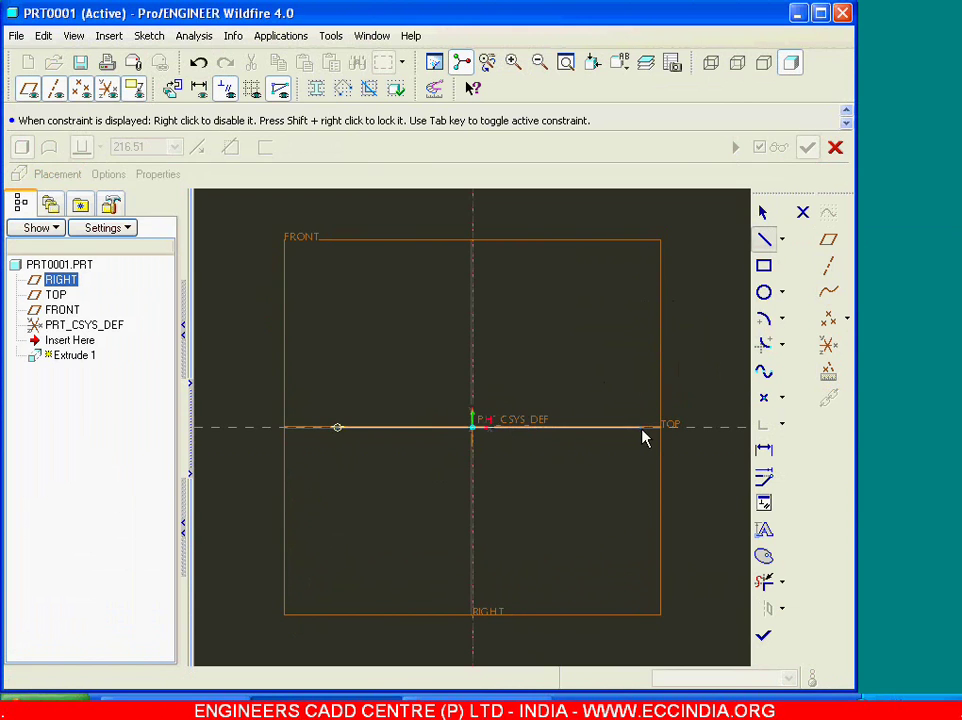
{"action": "left_click", "coordinate": [631, 457]}
{"action": "middle_click", "coordinate": [513, 449]}
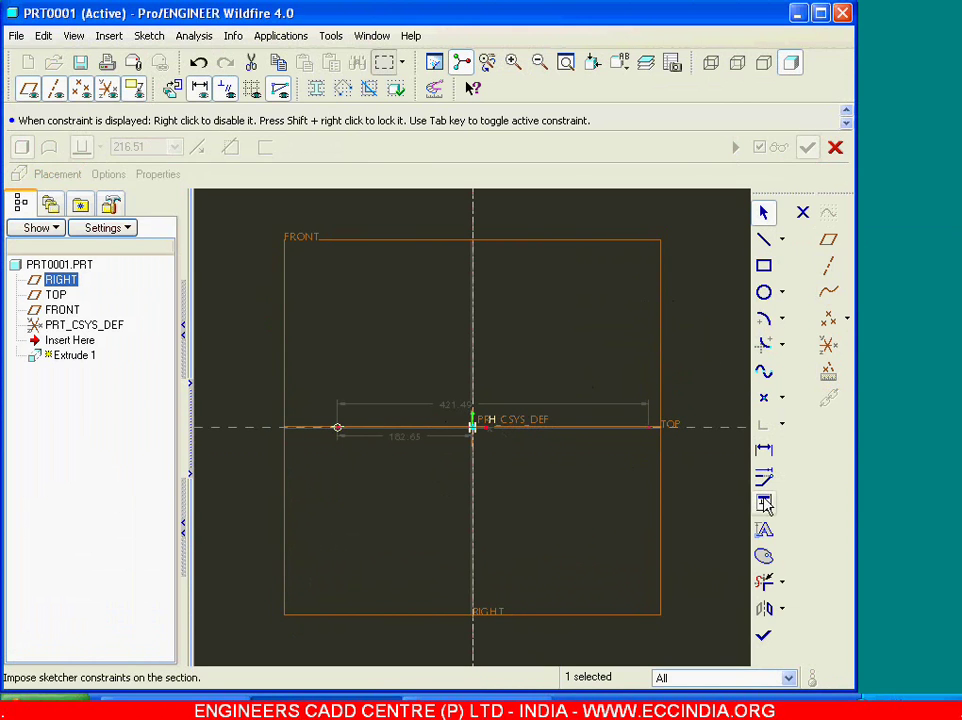
Step: Make the line symmetric about the centerline, set its length to 62, and check the drawing
{"action": "left_click", "coordinate": [763, 532]}
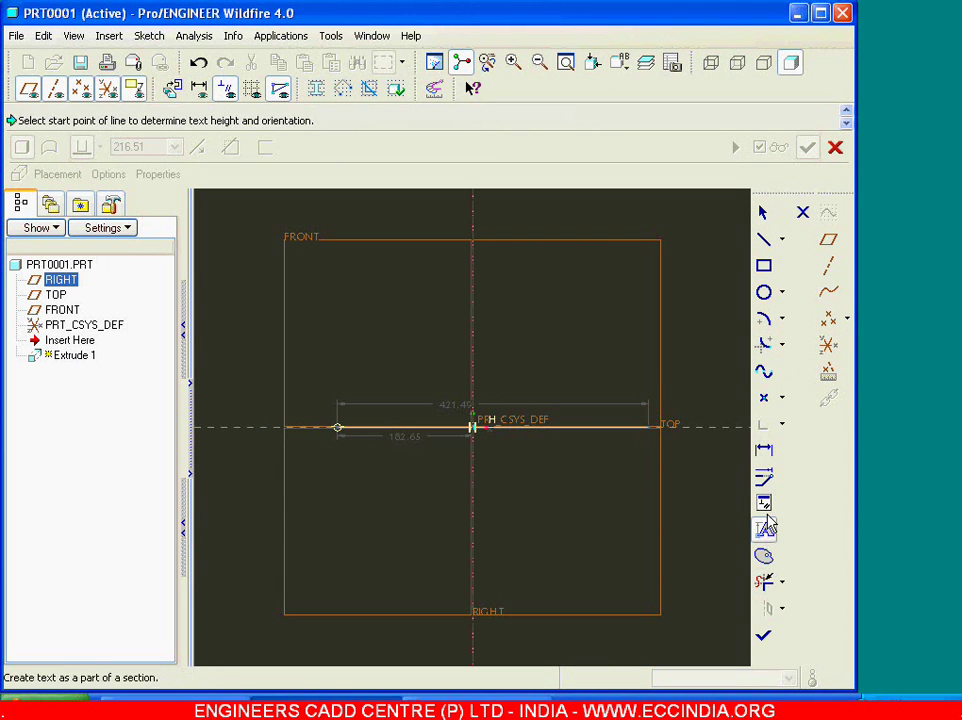
{"action": "left_click", "coordinate": [869, 98]}
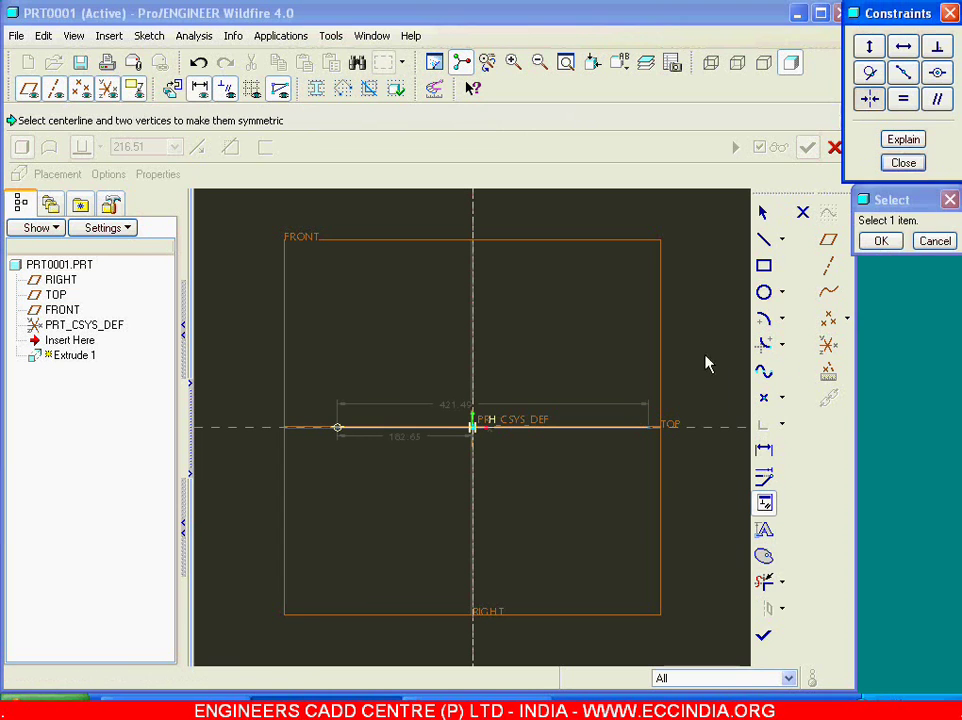
{"action": "left_click", "coordinate": [649, 428]}
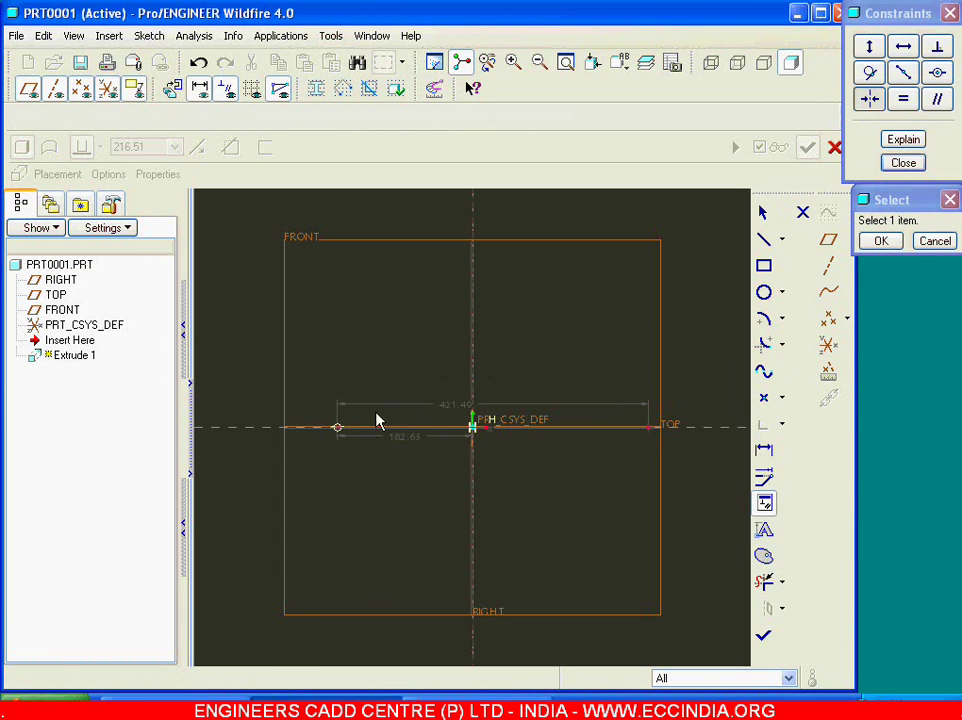
{"action": "left_click", "coordinate": [337, 428]}
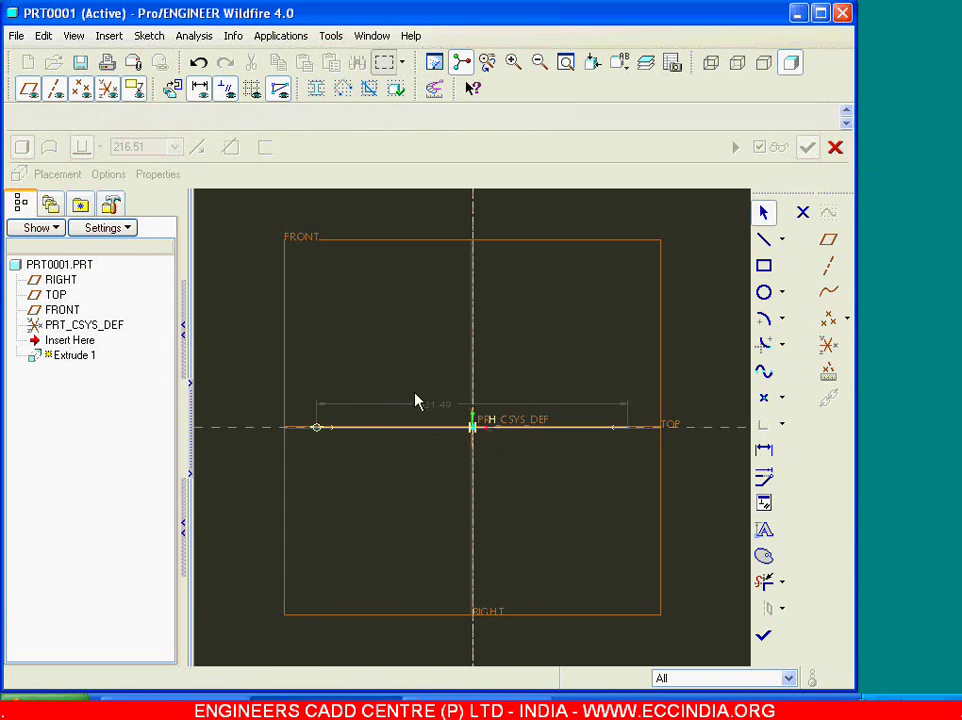
{"action": "double_click", "coordinate": [440, 404]}
{"action": "type", "text": "62"}
{"action": "key", "text": "Return"}
{"action": "key", "text": "alt+Tab"}
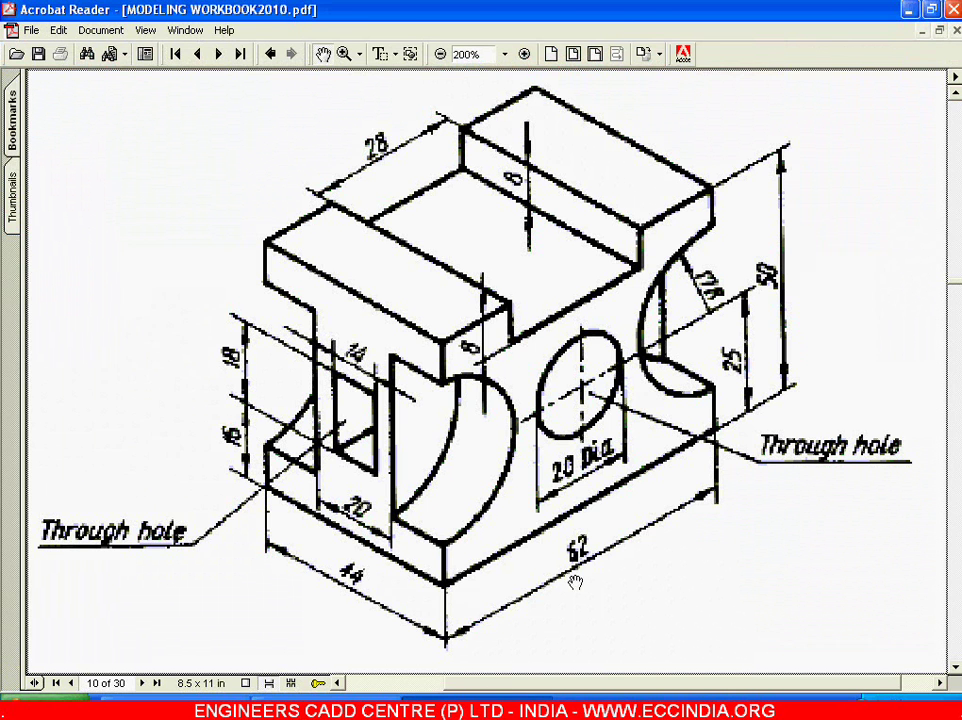
{"action": "key", "text": "alt+Tab"}
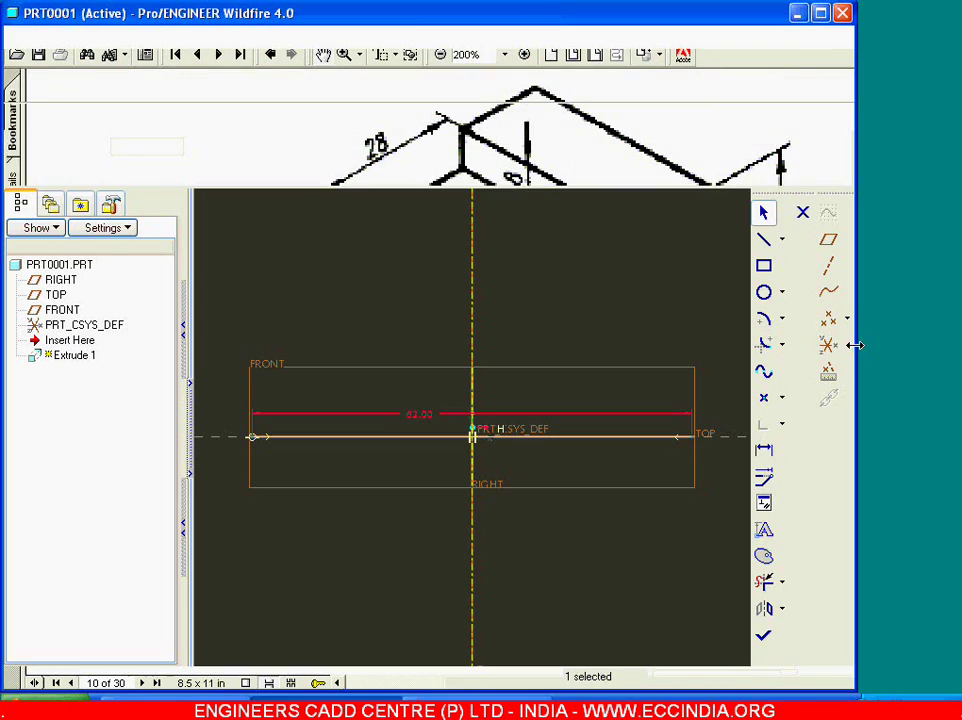
Step: Draw the side walls, top edges and rectangular top slot of the outline
{"action": "left_click", "coordinate": [764, 240]}
{"action": "left_click", "coordinate": [693, 436]}
{"action": "left_click", "coordinate": [691, 228]}
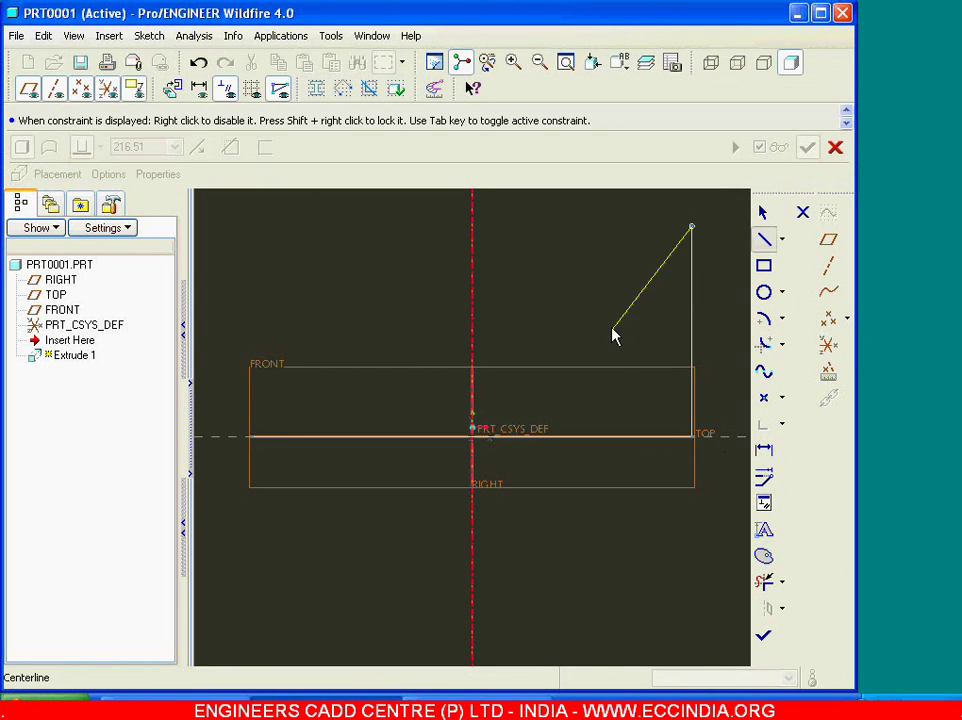
{"action": "left_click", "coordinate": [586, 228]}
{"action": "left_click", "coordinate": [586, 264]}
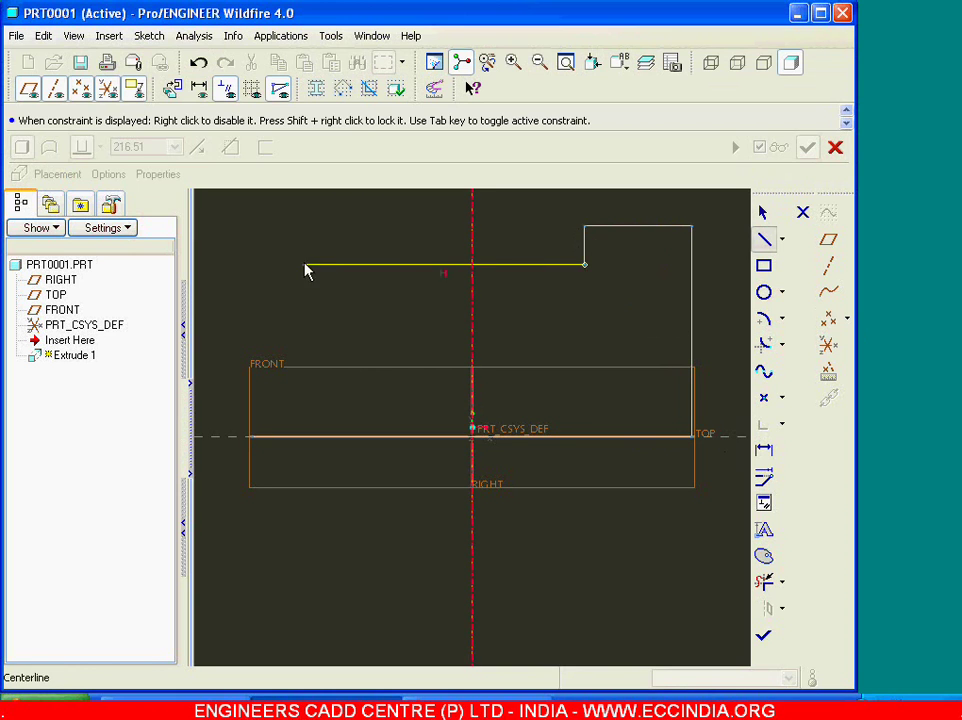
{"action": "left_click", "coordinate": [381, 264]}
{"action": "left_click", "coordinate": [381, 229]}
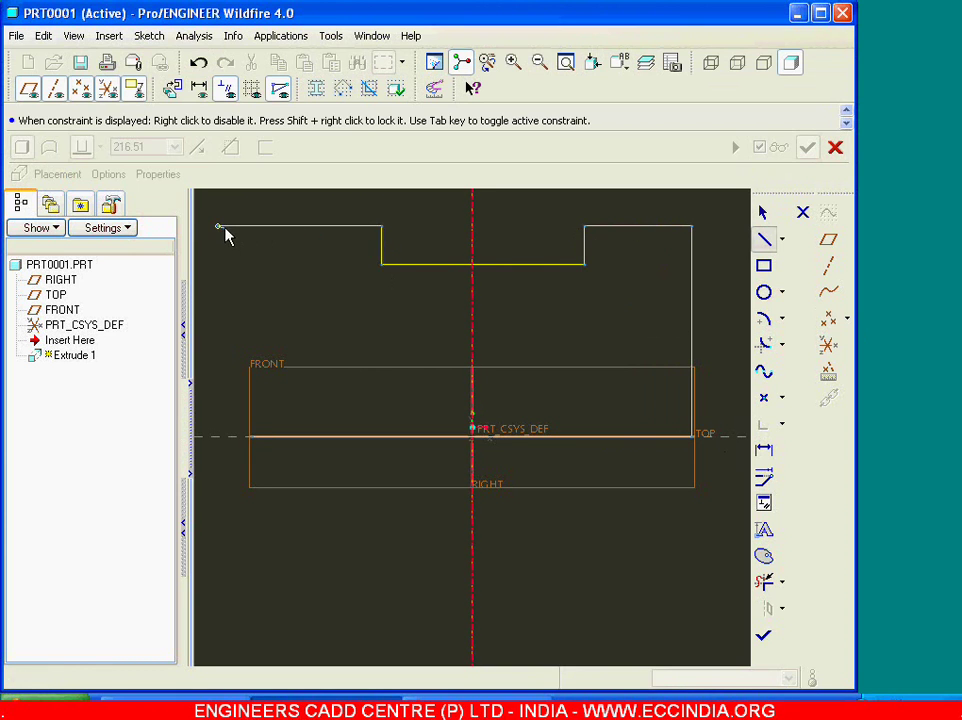
{"action": "left_click", "coordinate": [253, 437]}
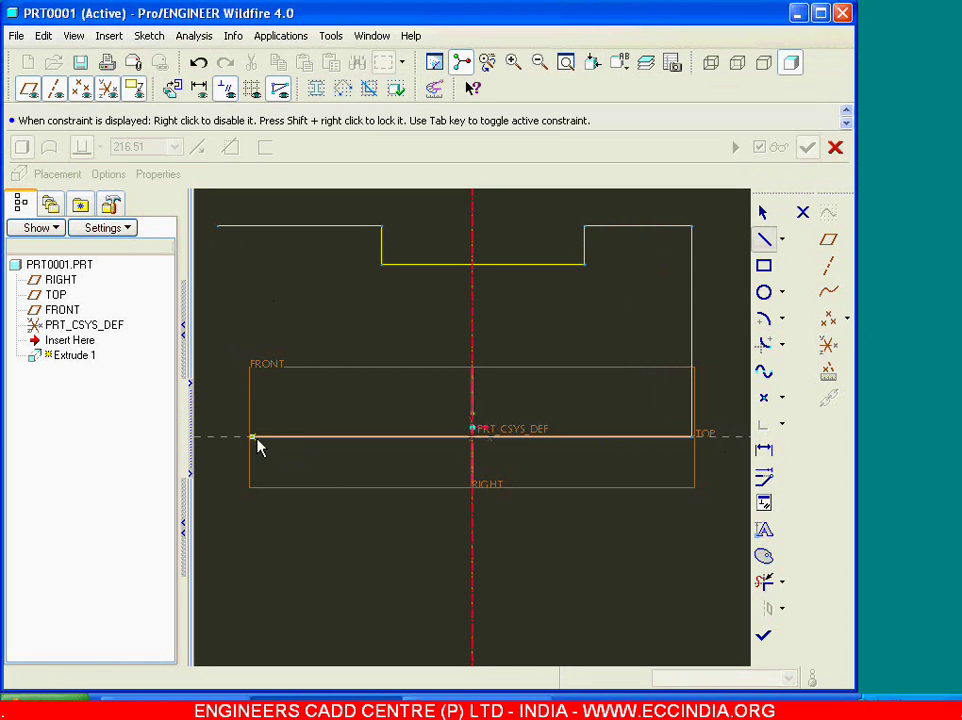
{"action": "left_click", "coordinate": [252, 205]}
{"action": "left_click", "coordinate": [381, 229]}
{"action": "middle_click", "coordinate": [381, 229]}
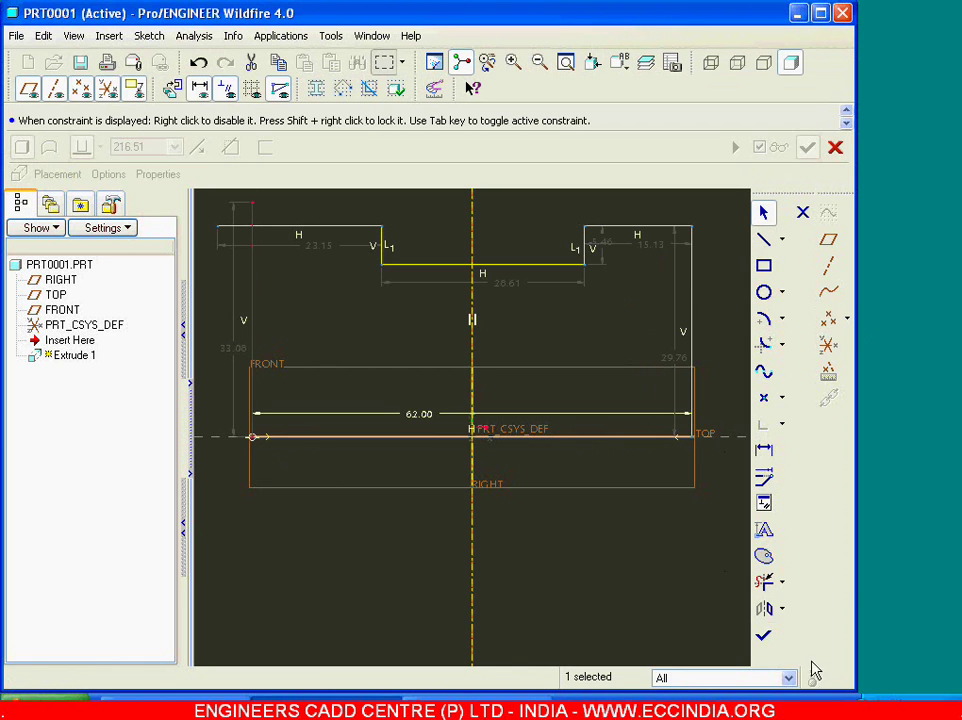
Step: Corner-trim the top-left overhang and set the profile height to 50
{"action": "left_click", "coordinate": [782, 582]}
{"action": "left_click", "coordinate": [834, 585]}
{"action": "left_click", "coordinate": [254, 290]}
{"action": "left_click", "coordinate": [279, 229]}
{"action": "middle_click", "coordinate": [297, 286]}
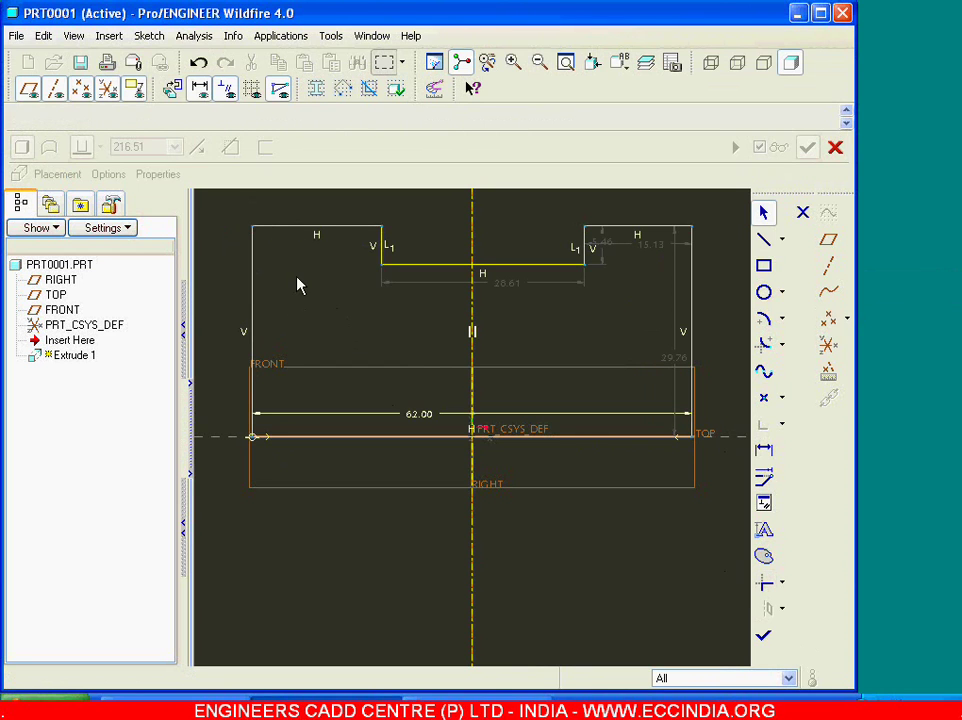
{"action": "double_click", "coordinate": [674, 360]}
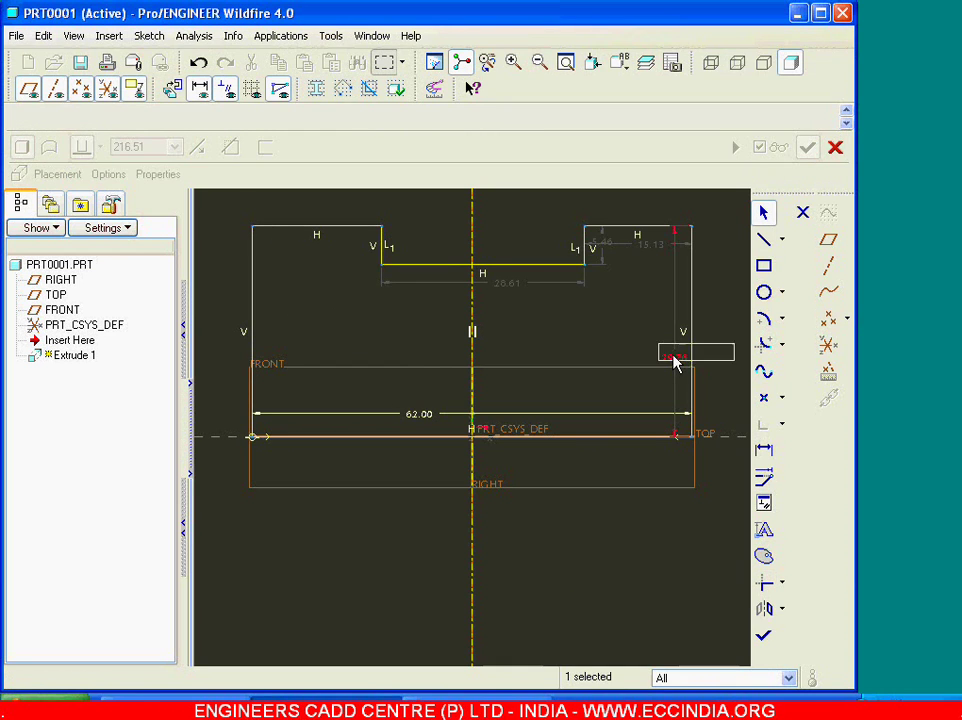
{"action": "type", "text": "50"}
{"action": "key", "text": "Return"}
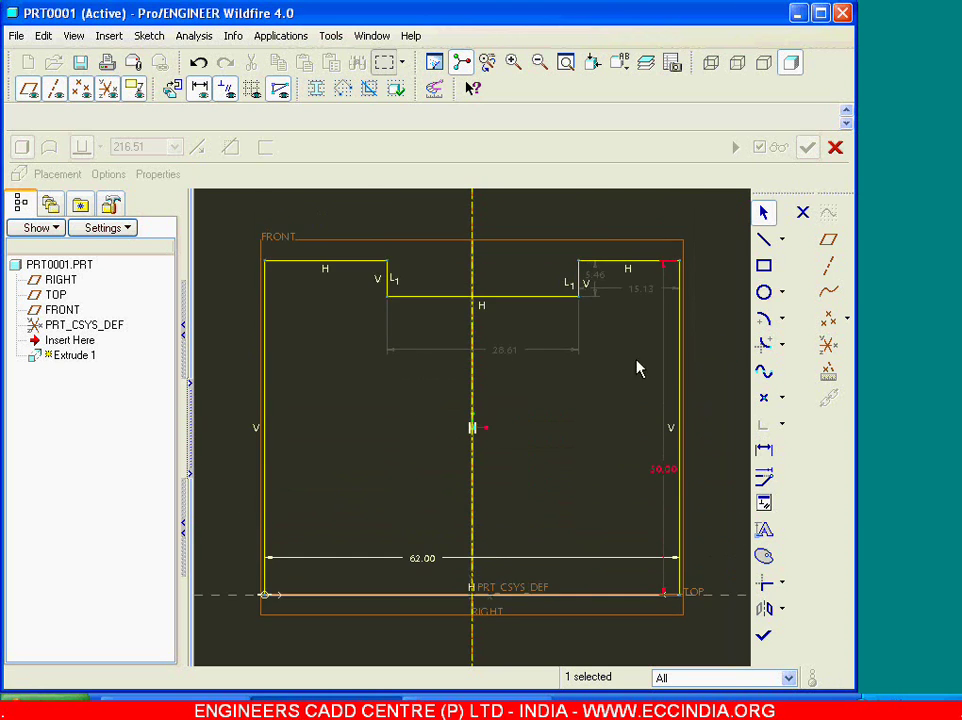
Step: Draw a circle on the centerline and set its diameter to 20
{"action": "left_click", "coordinate": [763, 292]}
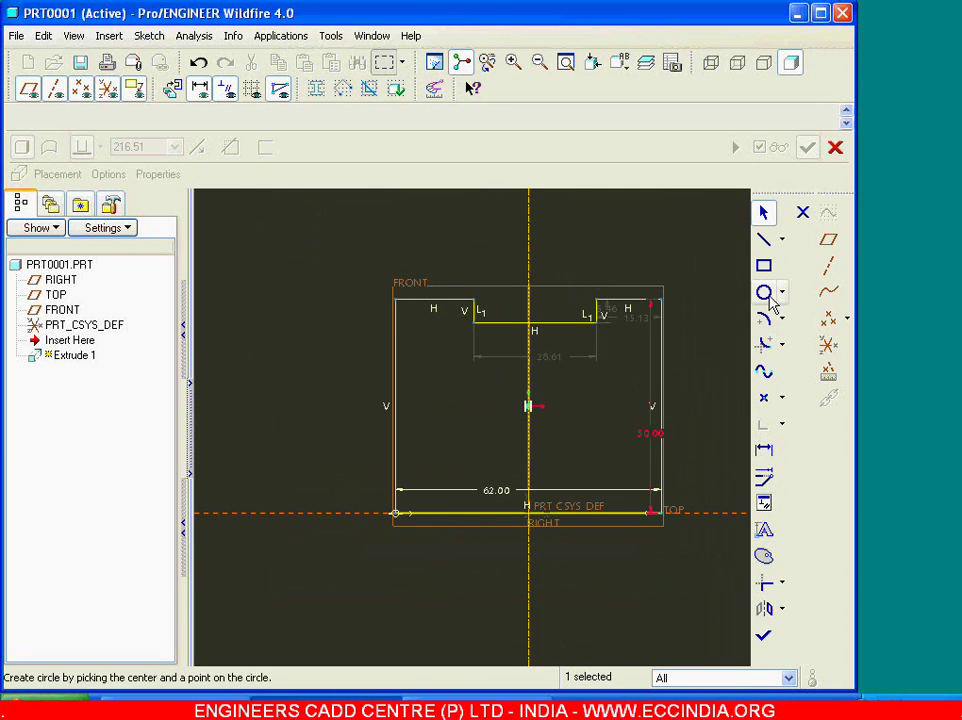
{"action": "left_click", "coordinate": [528, 409]}
{"action": "left_click", "coordinate": [561, 435]}
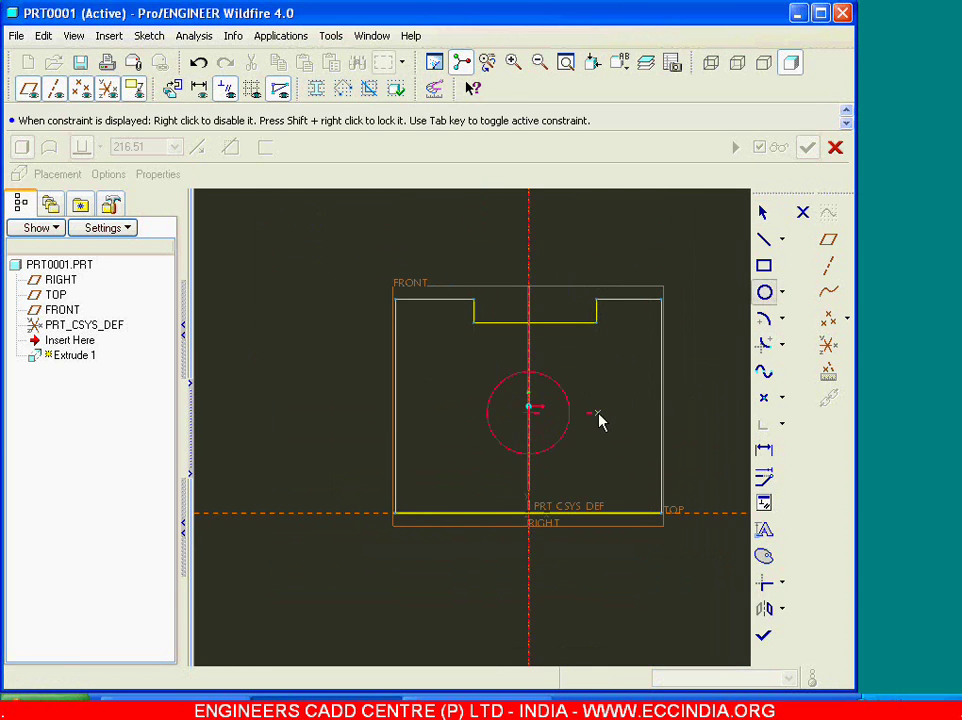
{"action": "middle_click", "coordinate": [560, 410]}
{"action": "double_click", "coordinate": [472, 376]}
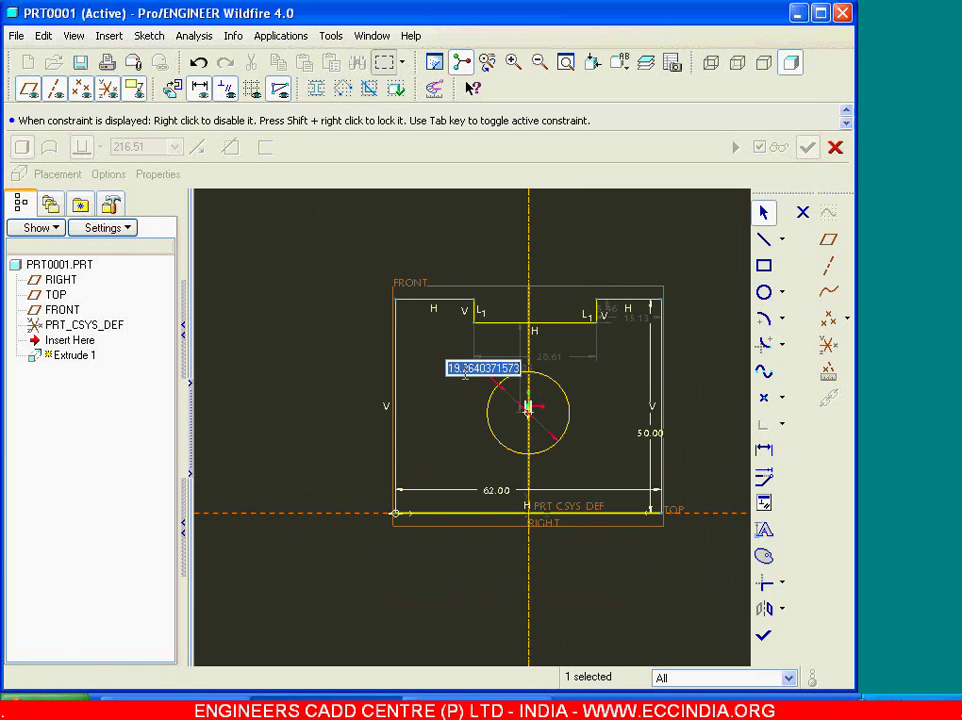
{"action": "type", "text": "20"}
{"action": "key", "text": "Return"}
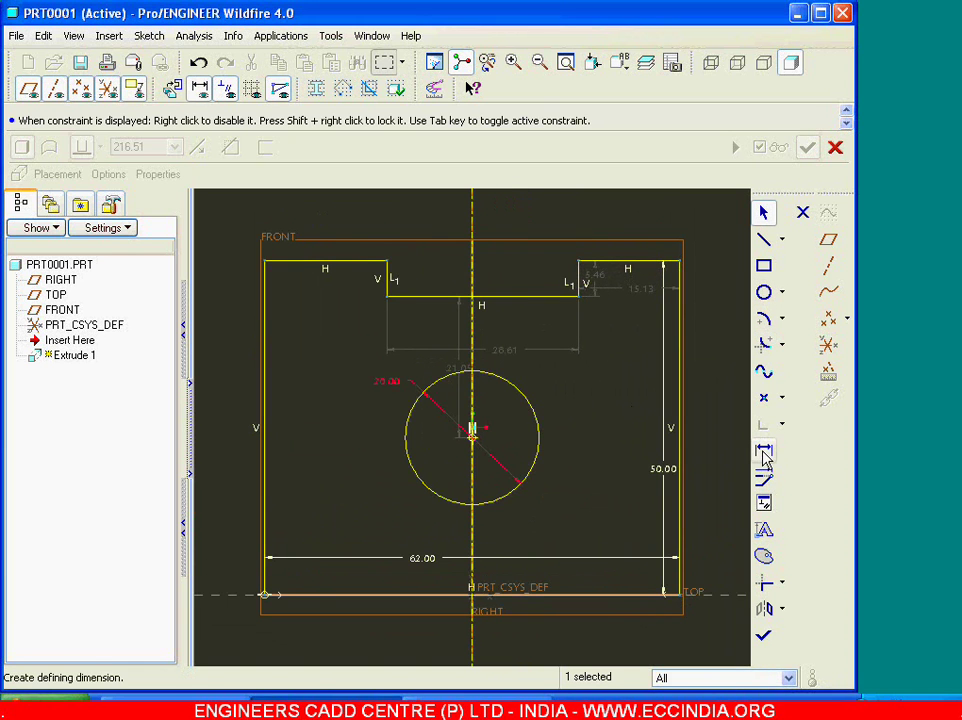
Step: Dimension the circle's centre 25 above the base line, then view the workbook drawing
{"action": "left_click", "coordinate": [765, 454]}
{"action": "left_click", "coordinate": [473, 432]}
{"action": "middle_click", "coordinate": [719, 483]}
{"action": "type", "text": "25"}
{"action": "key", "text": "Return"}
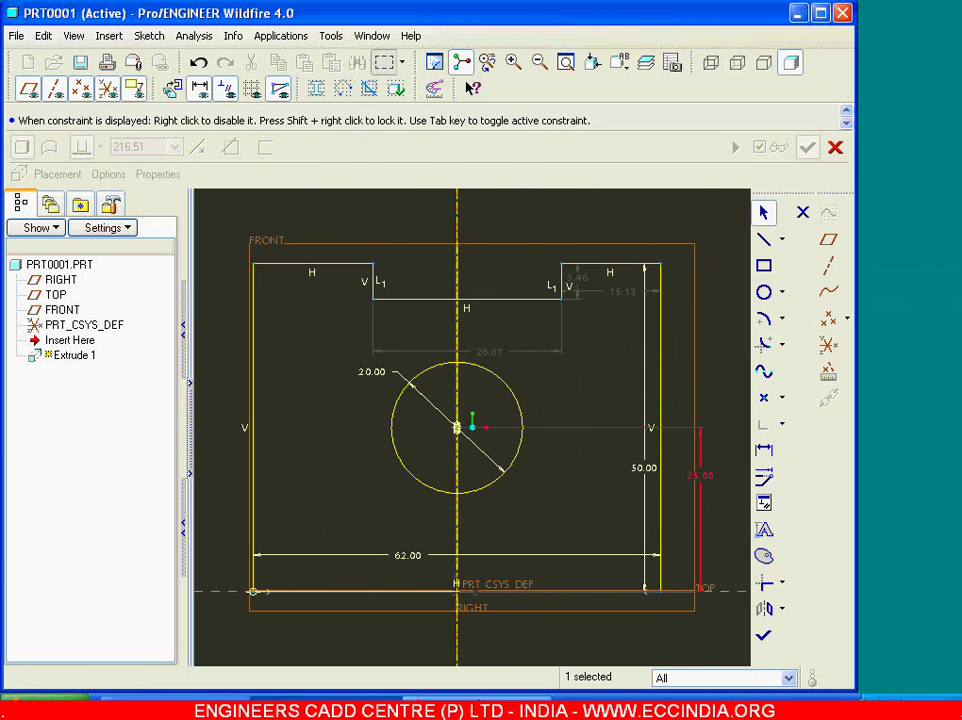
{"action": "key", "text": "alt+Tab"}
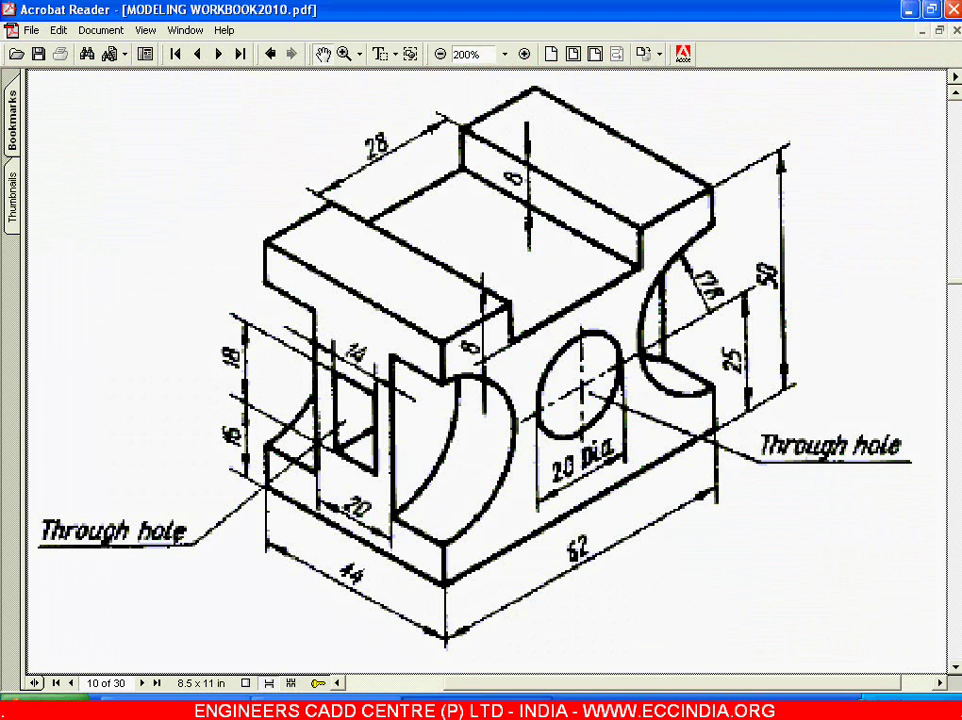
Step: Set the top slot depth to 8 and its width to 28
{"action": "key", "text": "alt+Tab"}
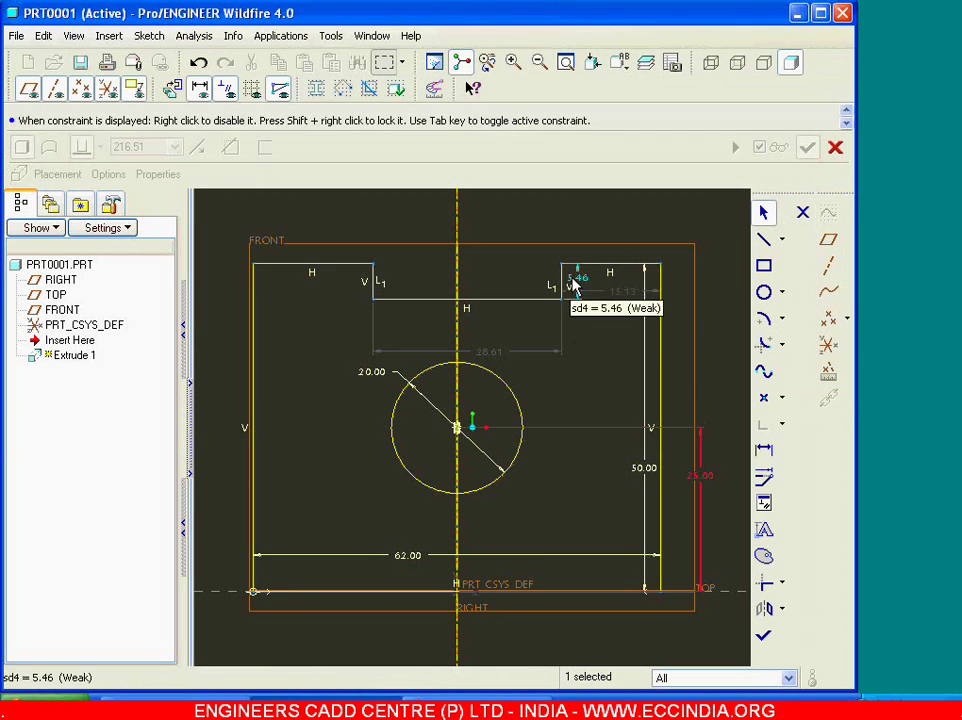
{"action": "double_click", "coordinate": [576, 280]}
{"action": "type", "text": "8"}
{"action": "key", "text": "Return"}
{"action": "double_click", "coordinate": [484, 360]}
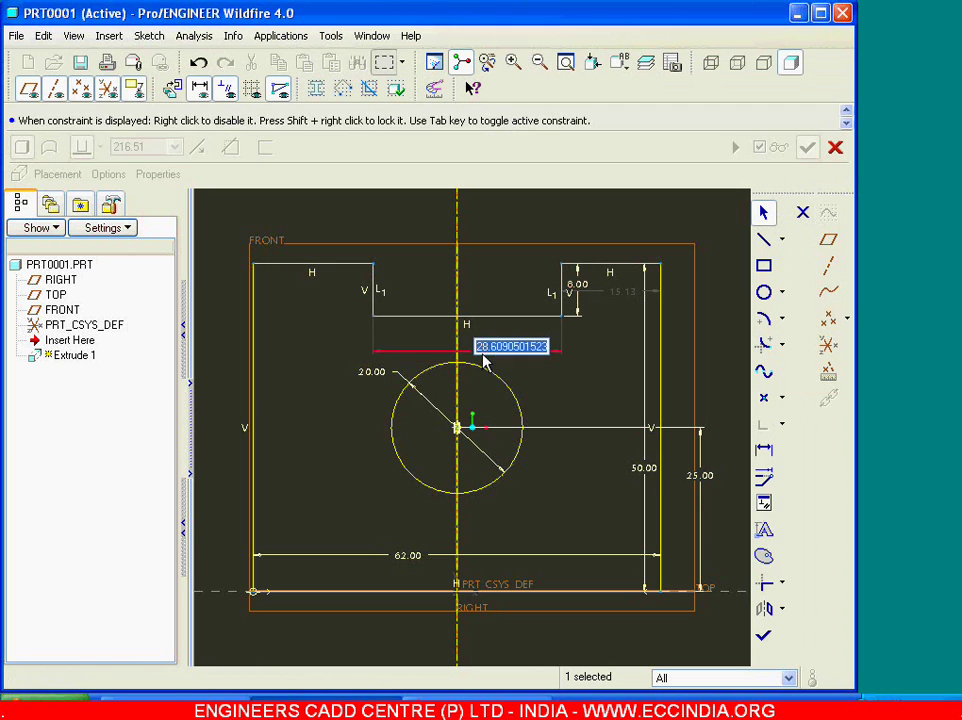
{"action": "type", "text": "28"}
{"action": "key", "text": "Return"}
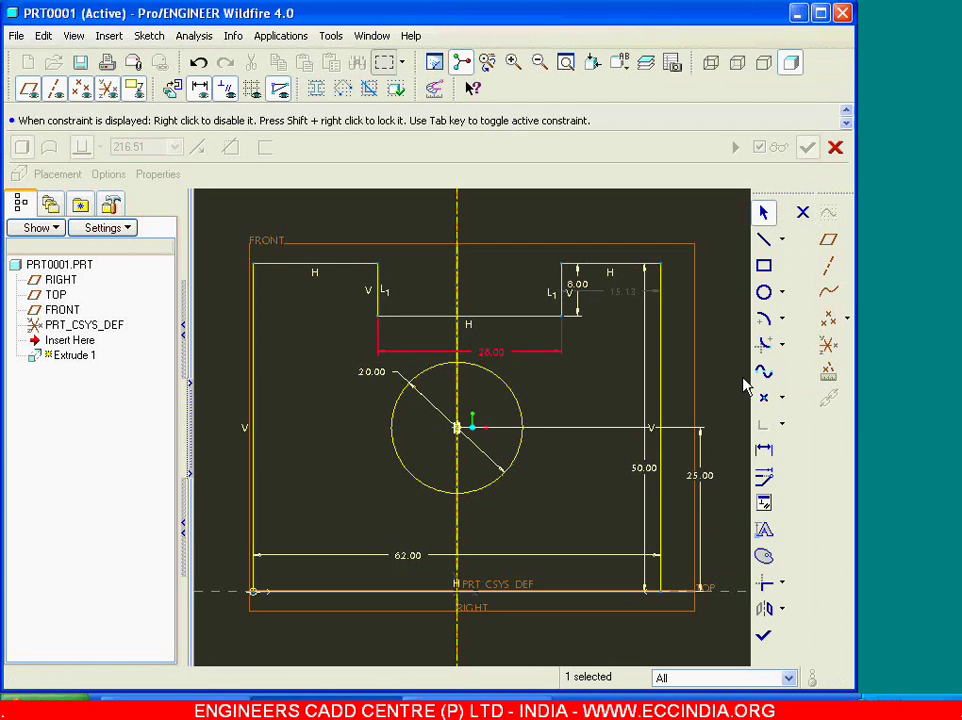
Step: Make the slot's two top corners symmetric about the centerline
{"action": "left_click", "coordinate": [764, 503]}
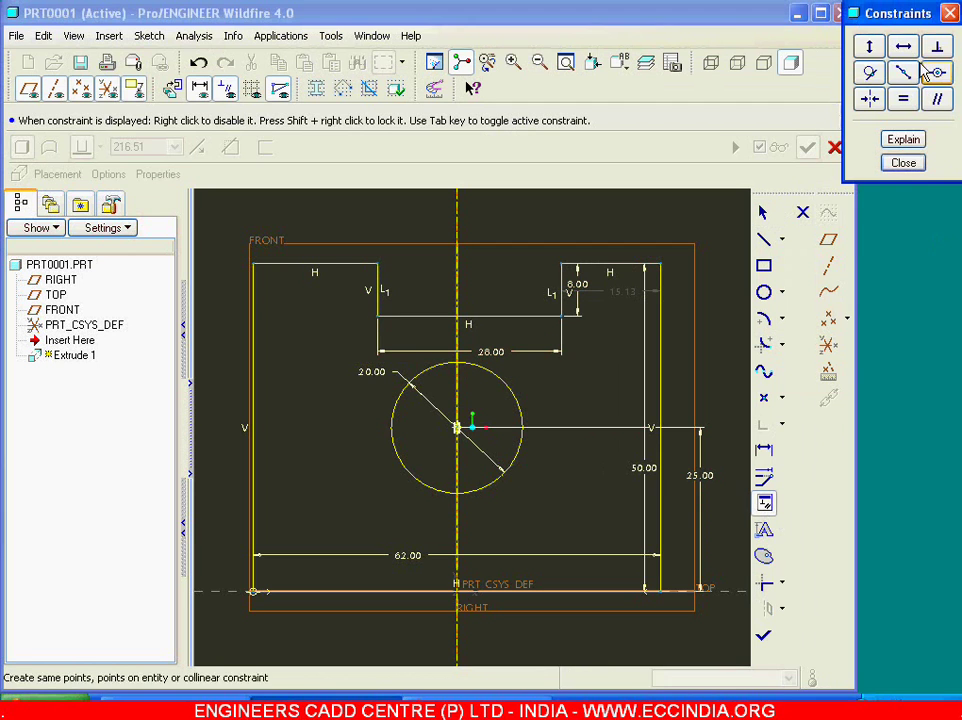
{"action": "left_click", "coordinate": [869, 97]}
{"action": "left_click", "coordinate": [561, 265]}
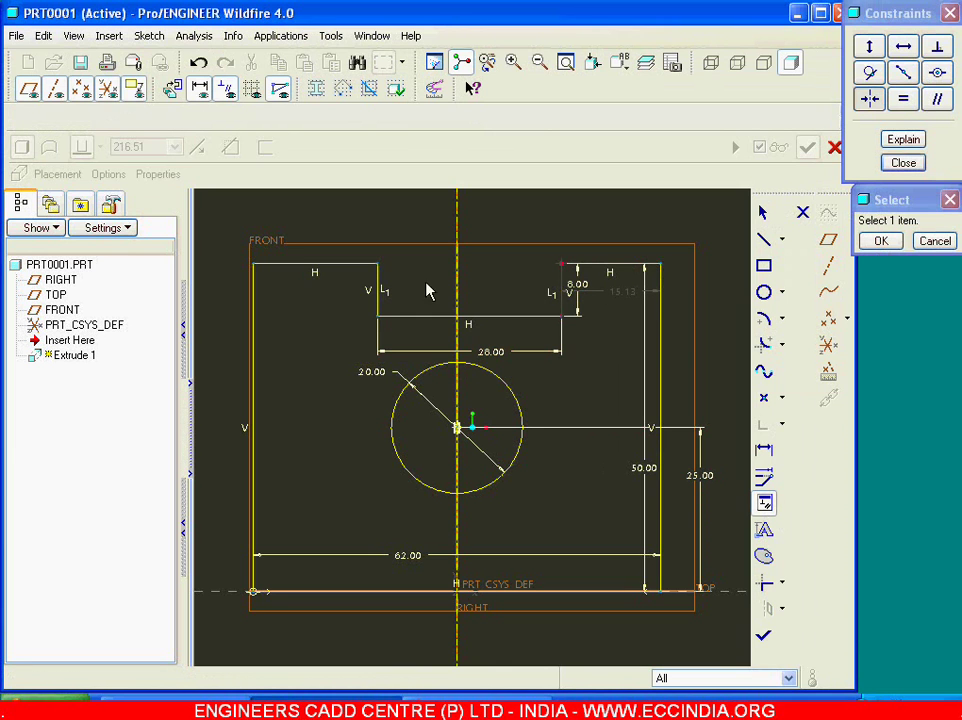
{"action": "left_click", "coordinate": [378, 266]}
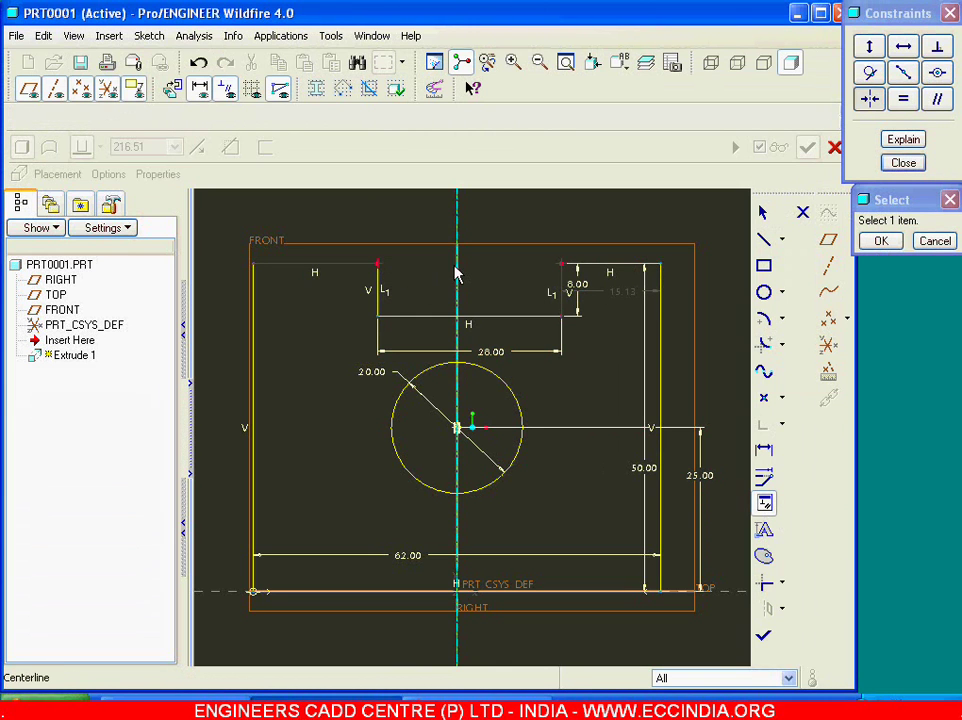
{"action": "left_click", "coordinate": [458, 272]}
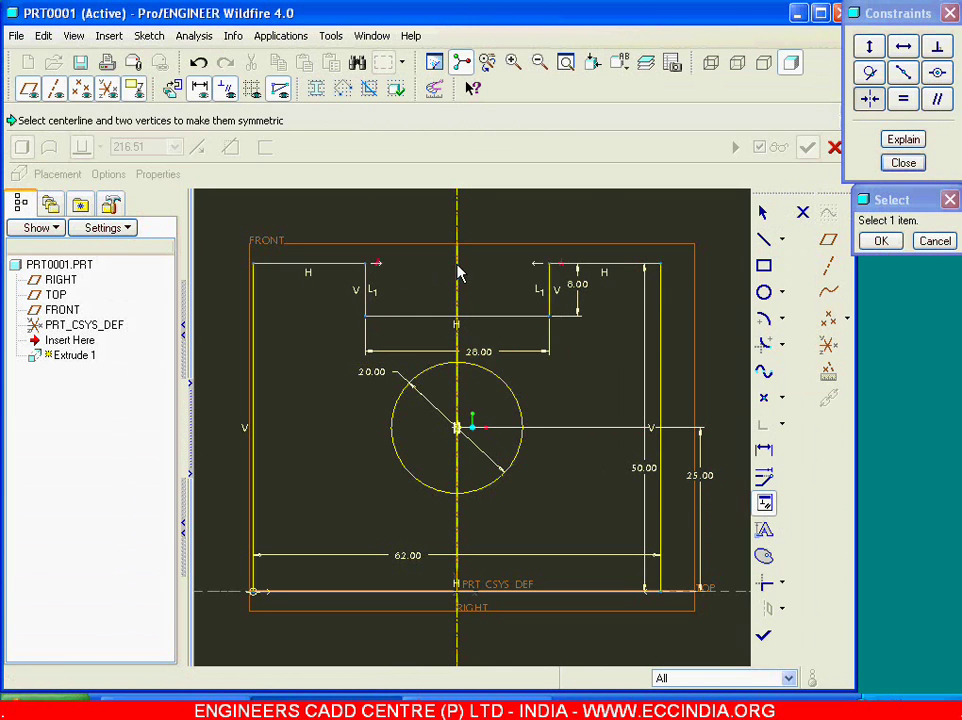
{"action": "middle_click", "coordinate": [629, 309]}
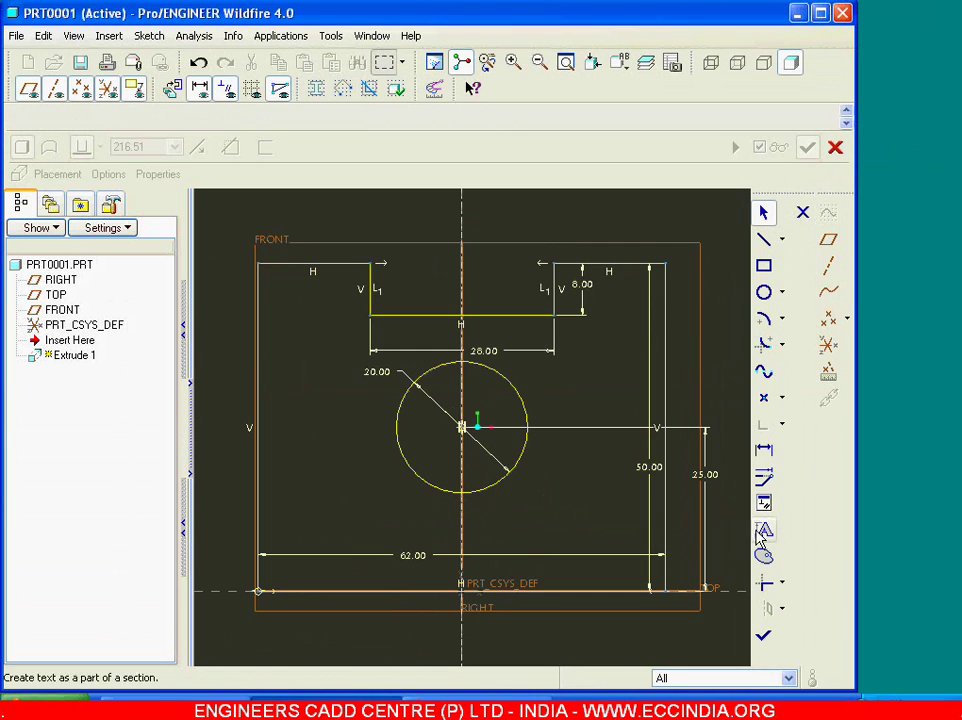
Step: Draw semicircular arcs centred on the left and right edges with radius 17
{"action": "left_click", "coordinate": [766, 316]}
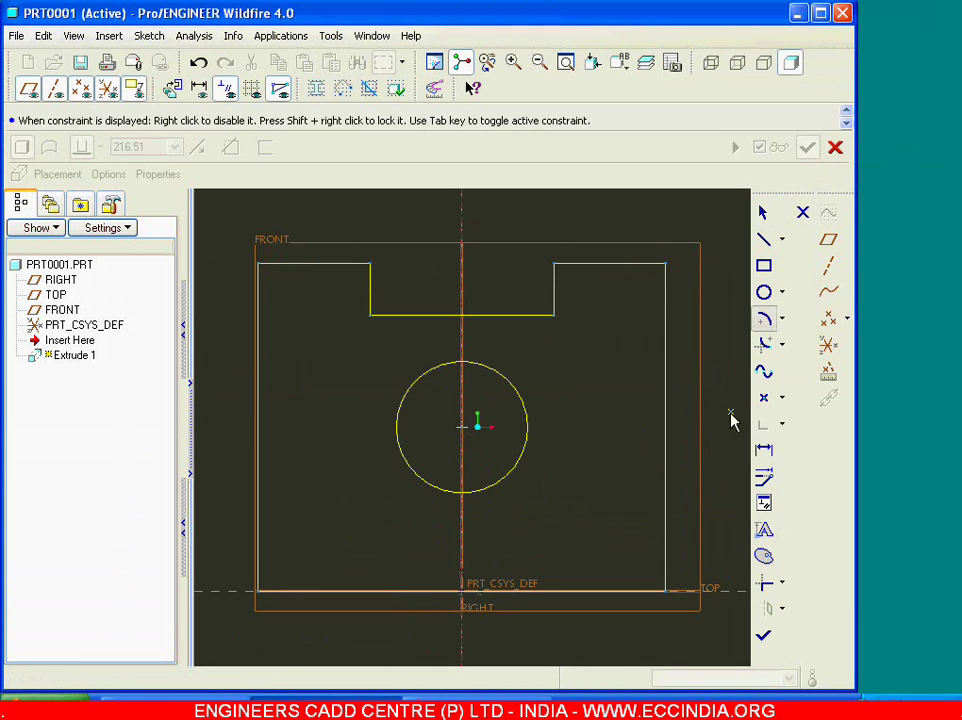
{"action": "left_click", "coordinate": [663, 426]}
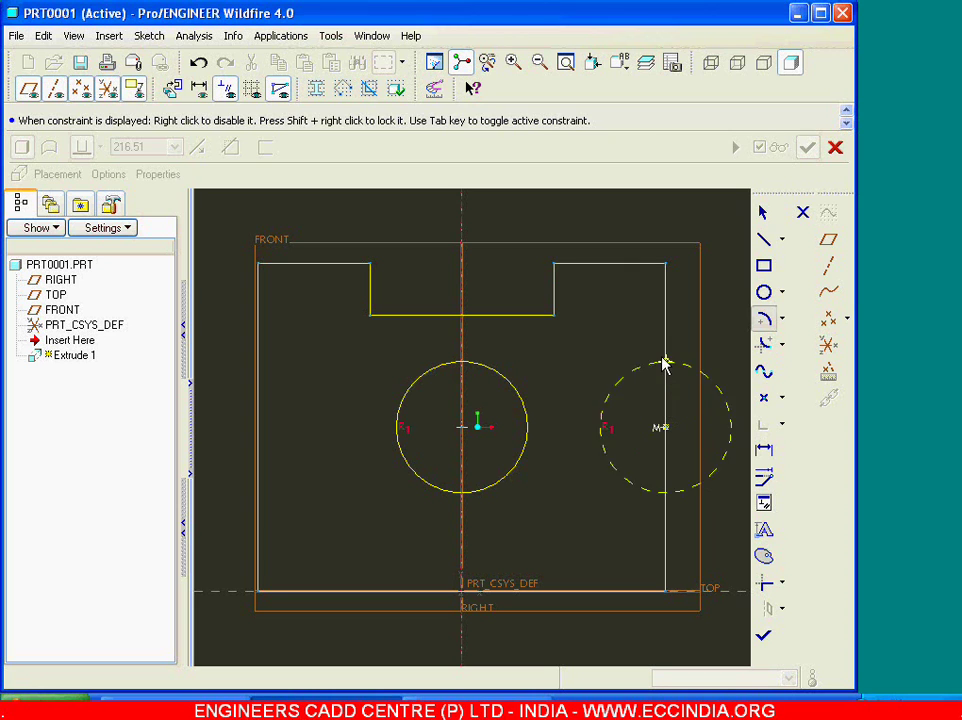
{"action": "left_click", "coordinate": [665, 348]}
{"action": "left_click", "coordinate": [665, 504]}
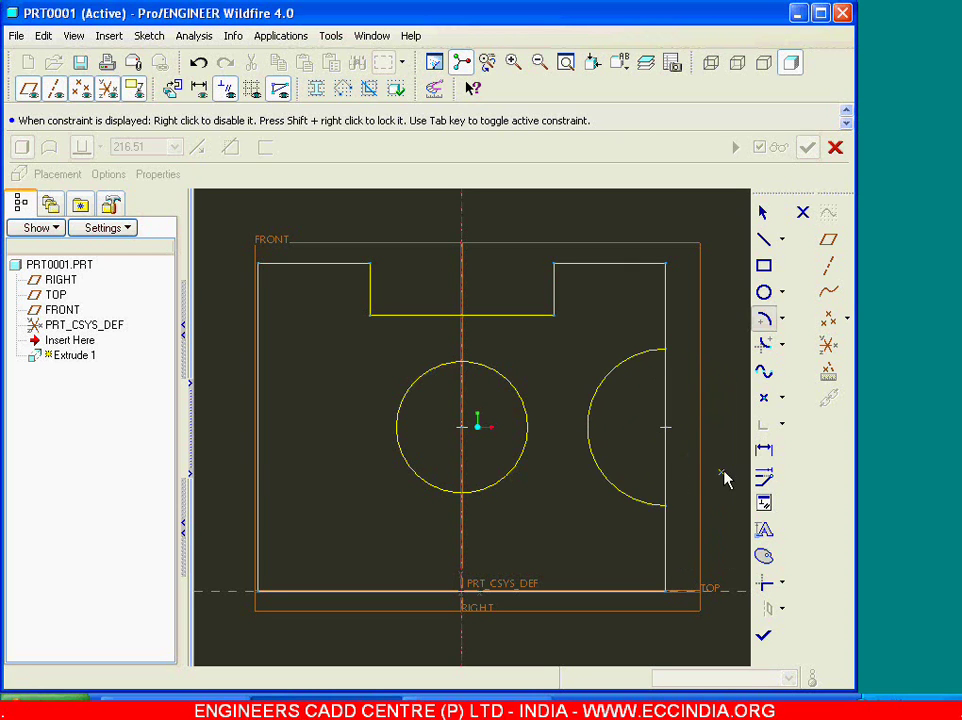
{"action": "left_click", "coordinate": [258, 427]}
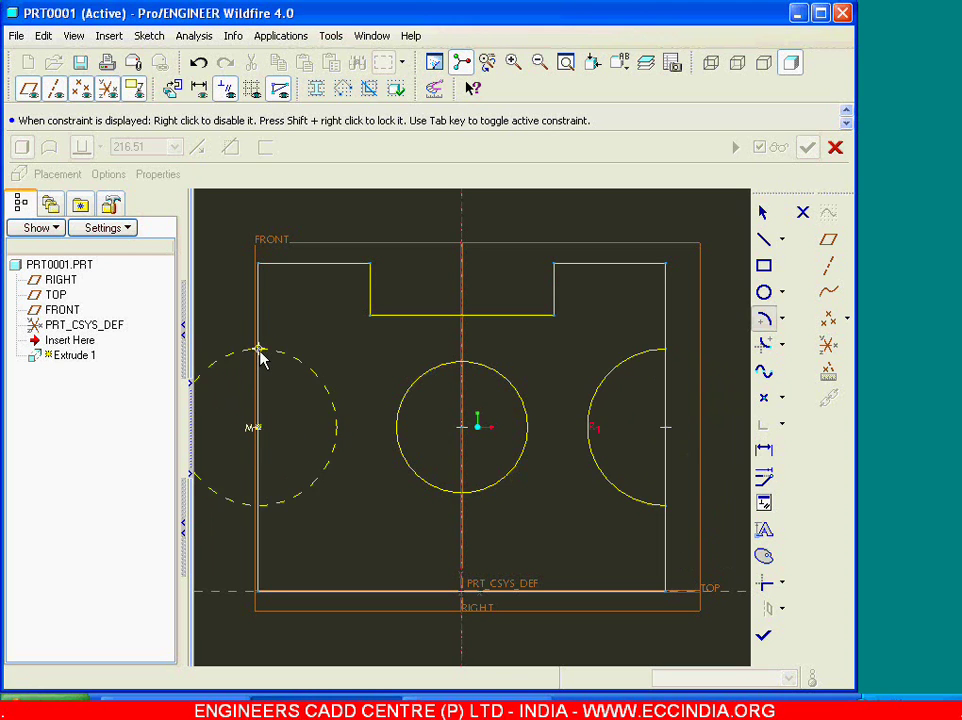
{"action": "left_click", "coordinate": [259, 350]}
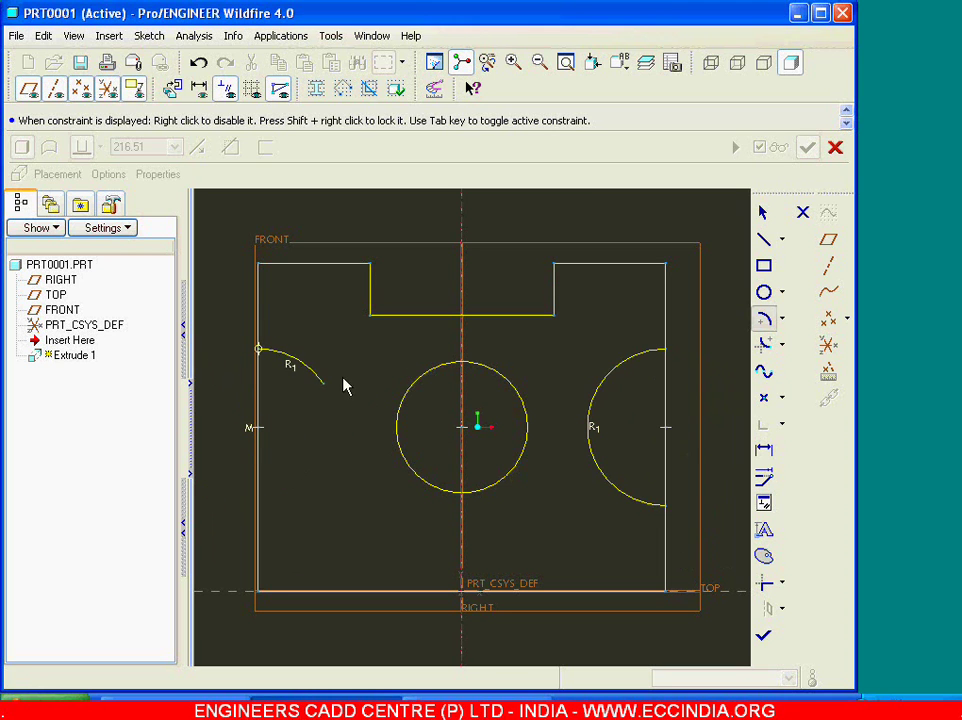
{"action": "left_click", "coordinate": [258, 506]}
{"action": "middle_click", "coordinate": [300, 514]}
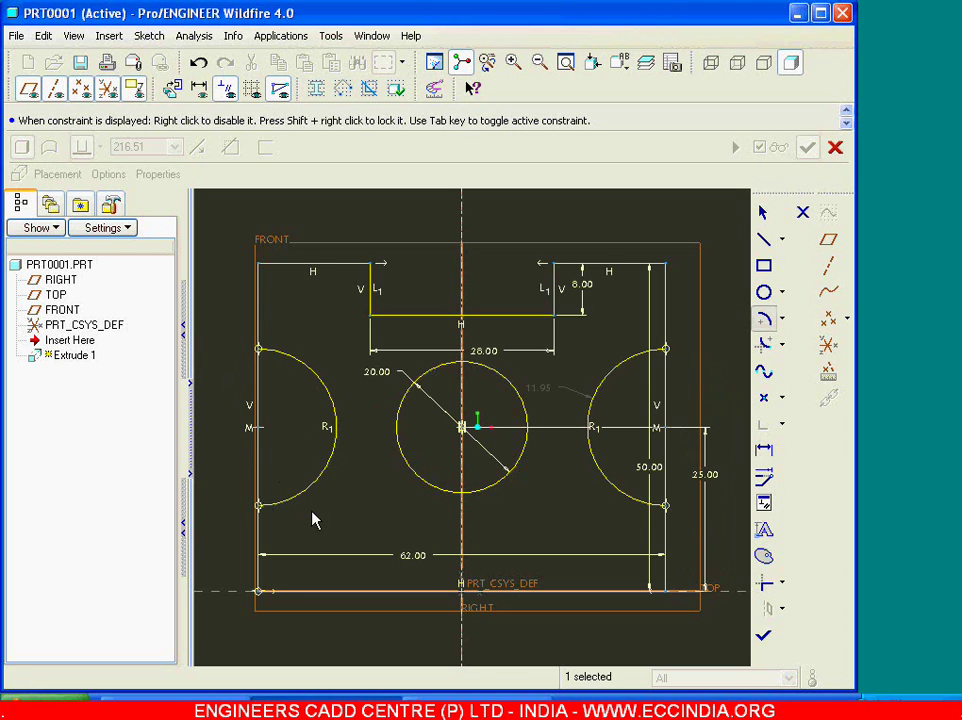
{"action": "double_click", "coordinate": [545, 390]}
{"action": "type", "text": "17"}
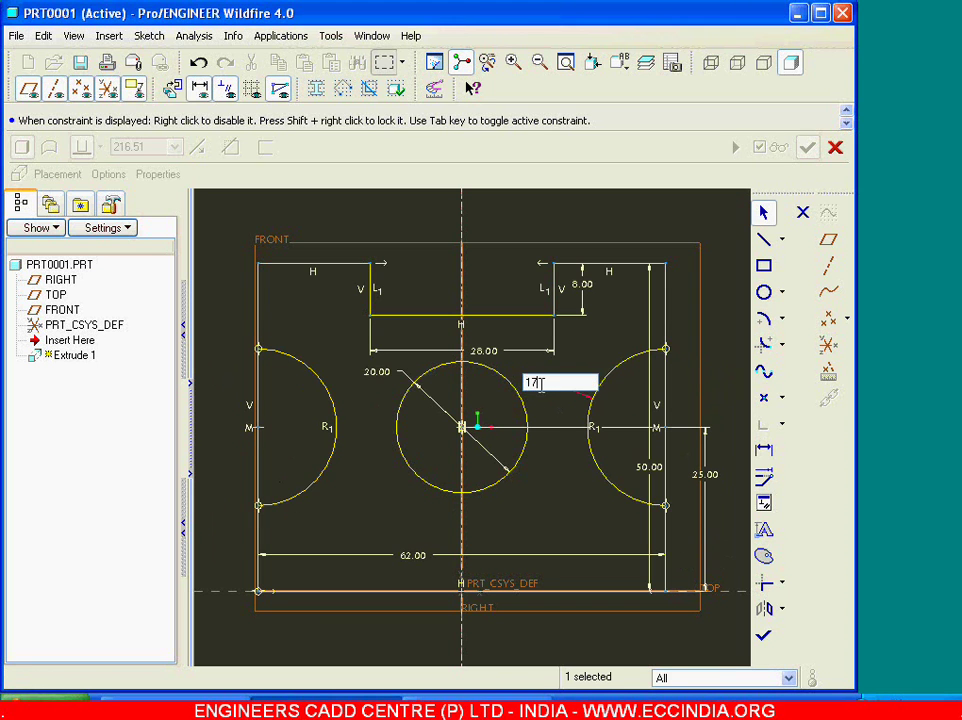
{"action": "key", "text": "Return"}
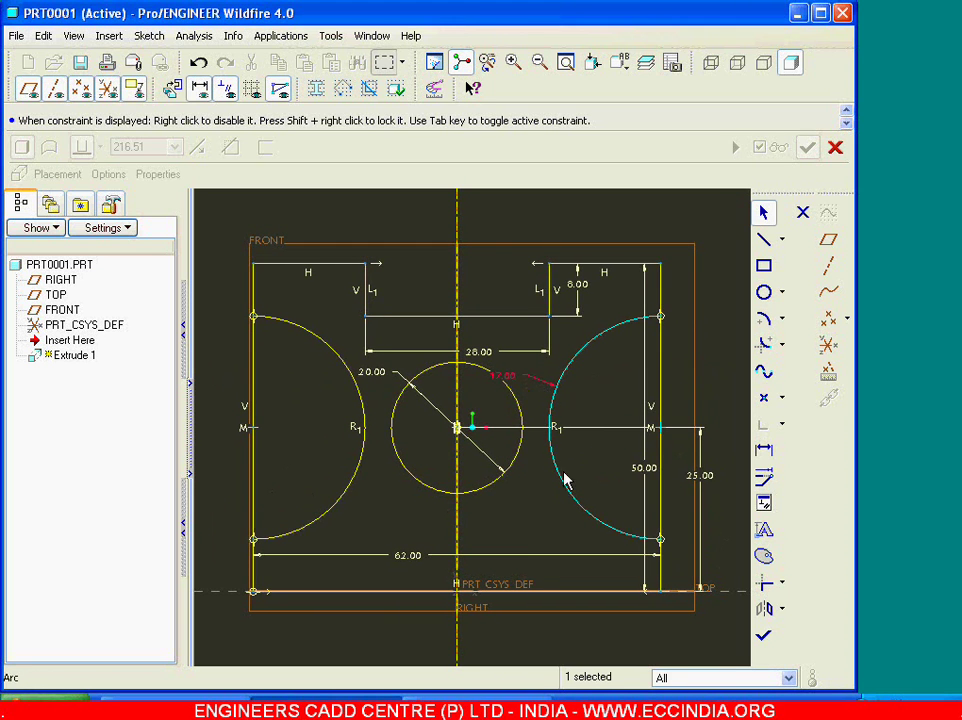
Step: Dynamically trim away the side edge lines inside both arcs
{"action": "left_click", "coordinate": [783, 584]}
{"action": "left_click", "coordinate": [806, 585]}
{"action": "left_click", "coordinate": [659, 490]}
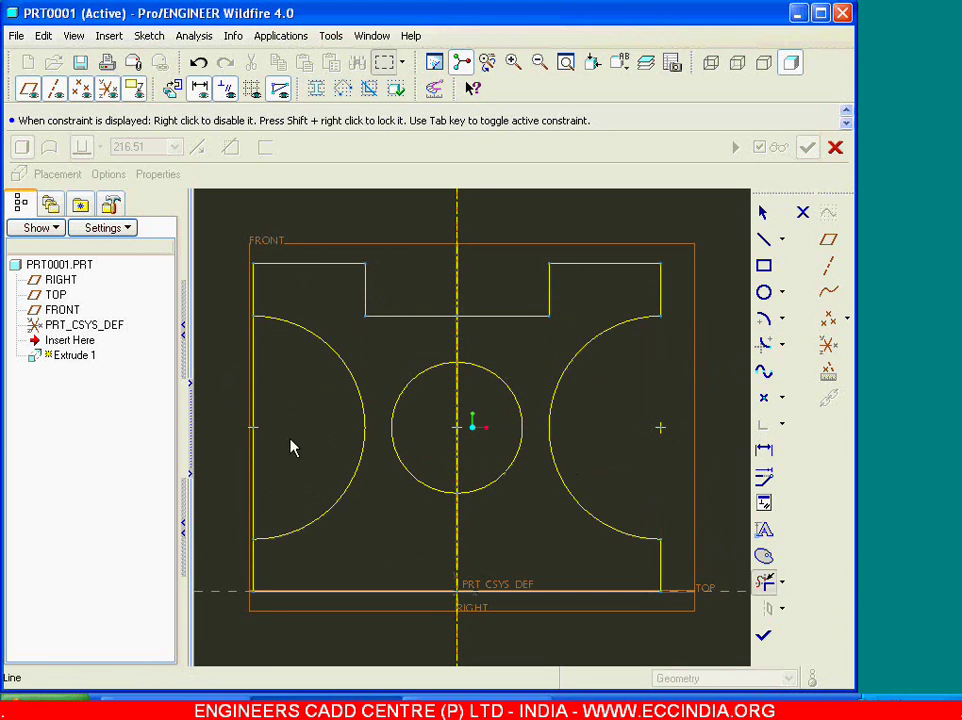
{"action": "left_click", "coordinate": [253, 442]}
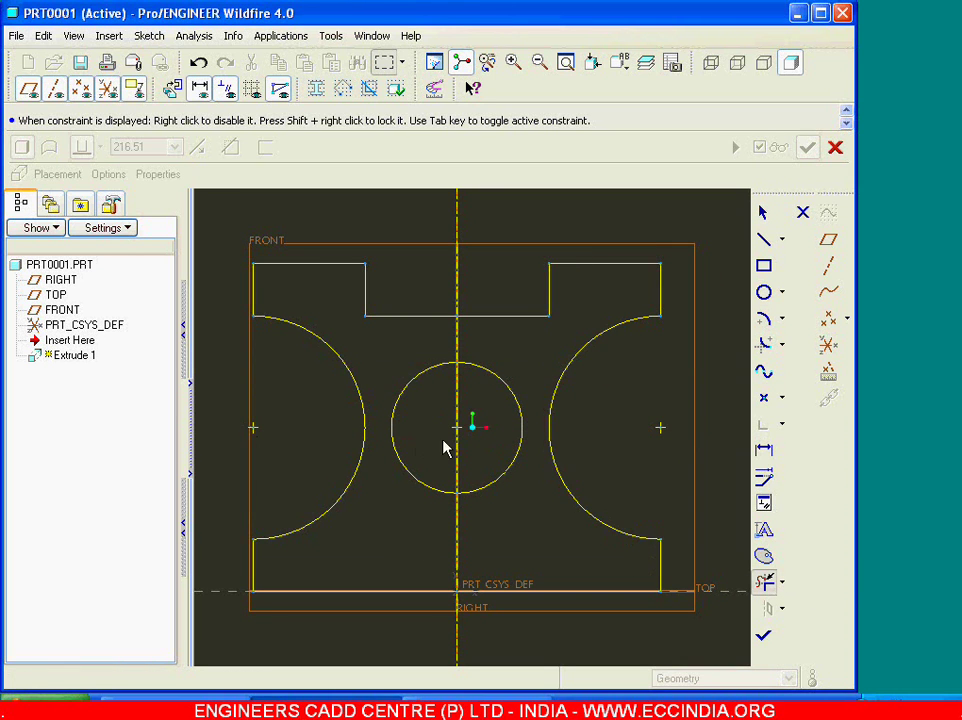
{"action": "middle_click", "coordinate": [716, 421]}
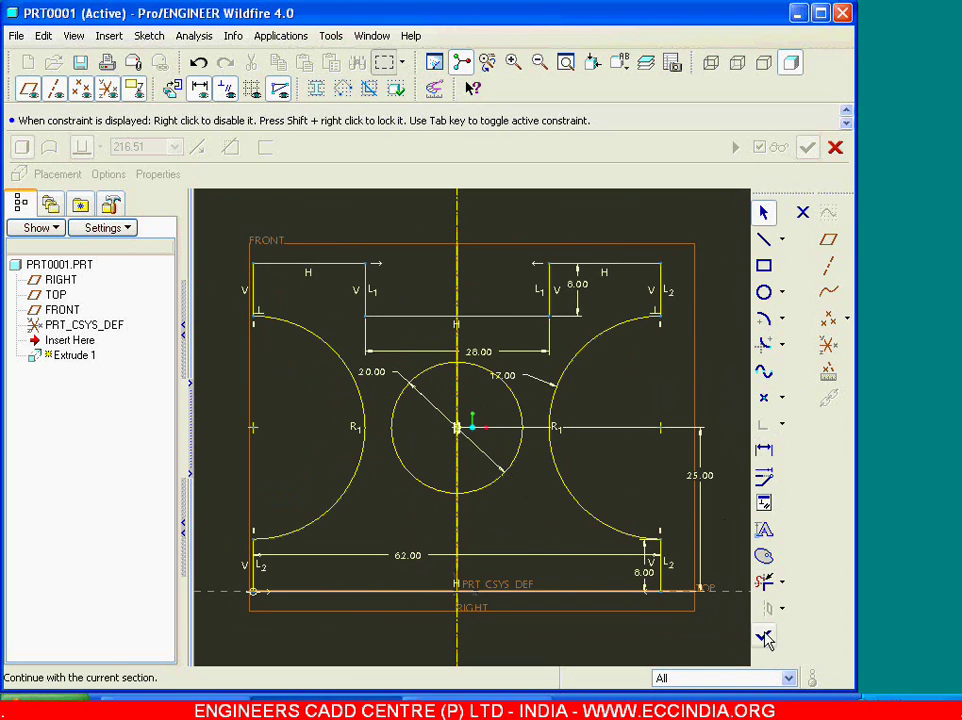
Step: Finish the sketch, extrude it symmetrically 44 deep, and compare with the drawing
{"action": "left_click", "coordinate": [765, 640]}
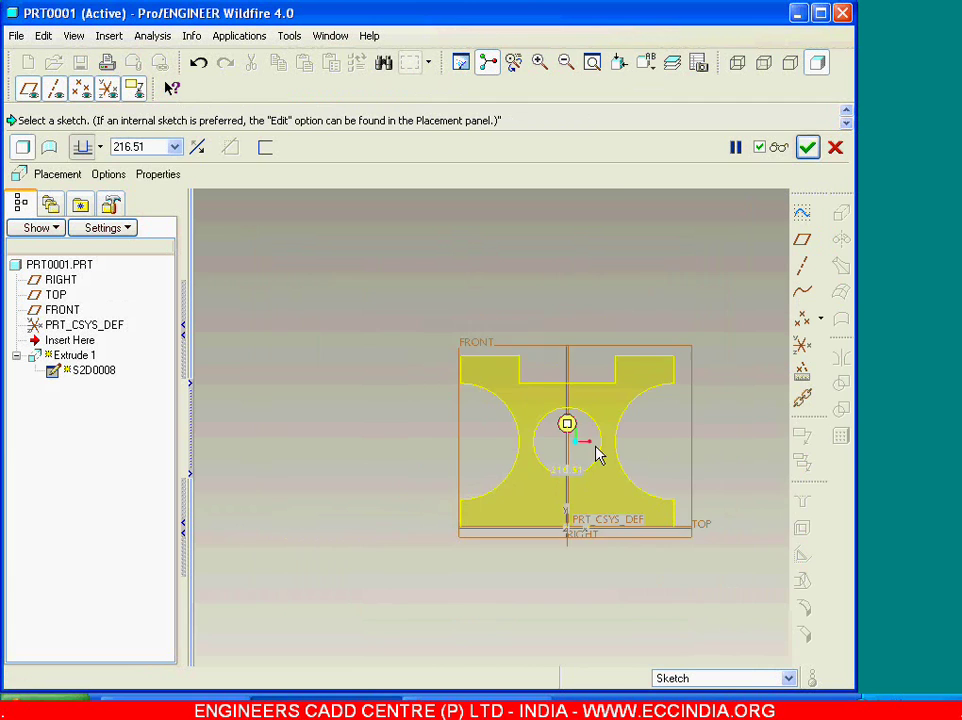
{"action": "left_click", "coordinate": [90, 147]}
{"action": "left_click", "coordinate": [84, 192]}
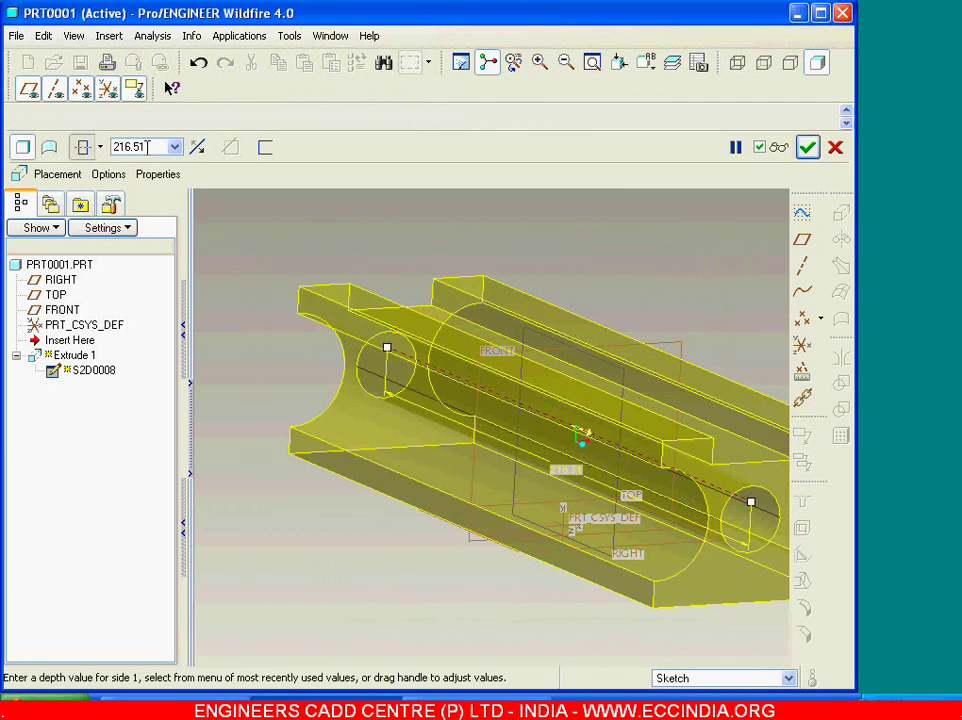
{"action": "left_click", "coordinate": [147, 146]}
{"action": "type", "text": "44"}
{"action": "key", "text": "Return"}
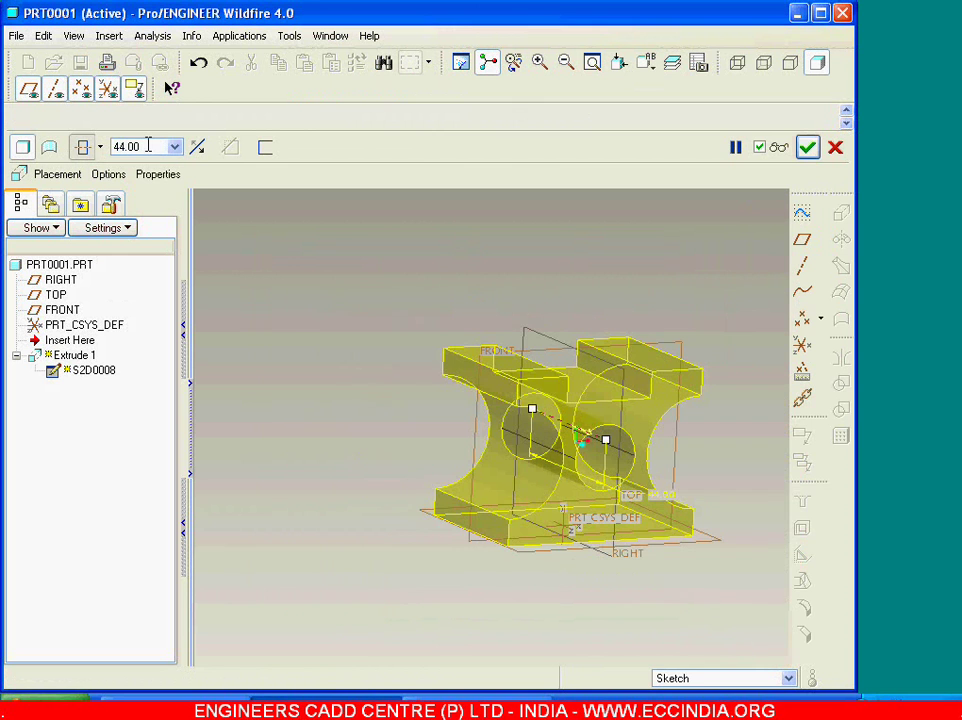
{"action": "key", "text": "alt+Tab"}
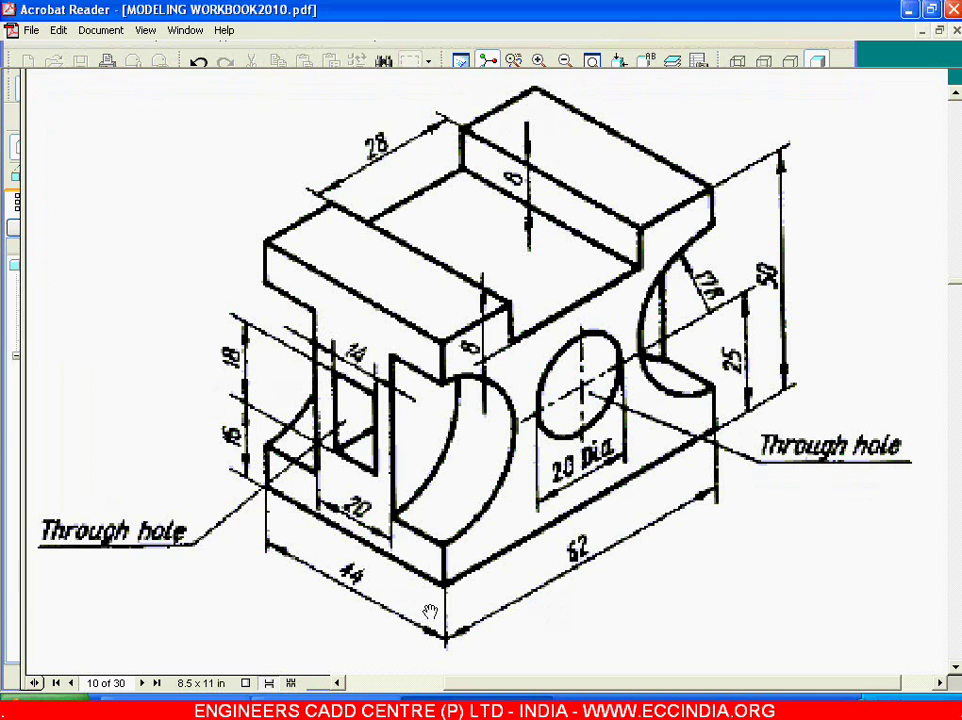
{"action": "key", "text": "alt+Tab"}
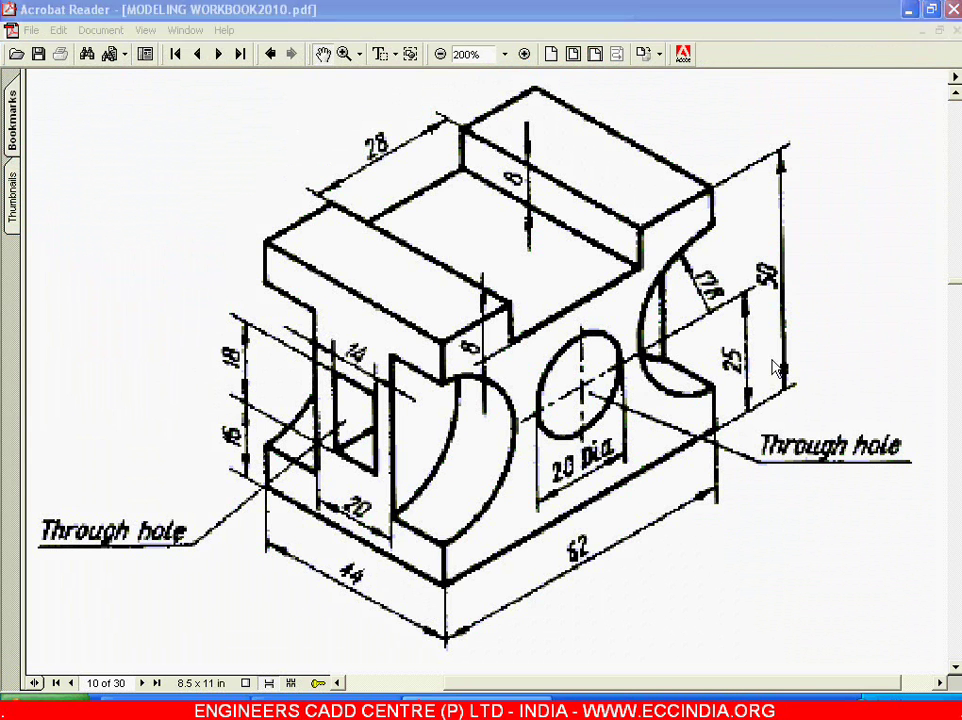
{"action": "right_click", "coordinate": [305, 318]}
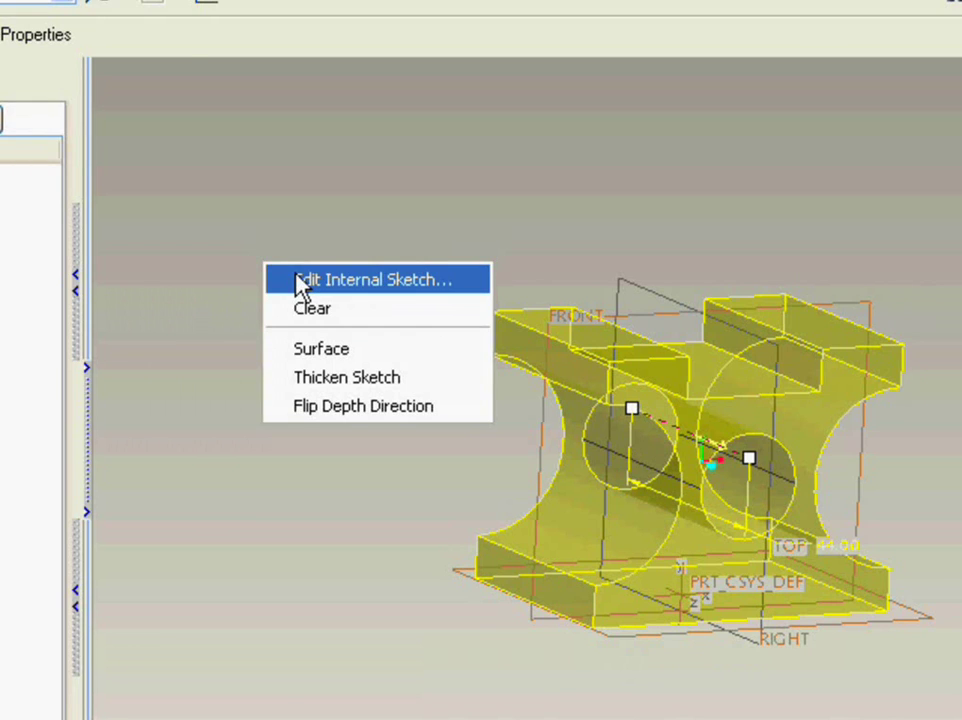
Step: Reopen the sketch and delete both side arcs and the short bottom-right line
{"action": "left_click", "coordinate": [300, 280]}
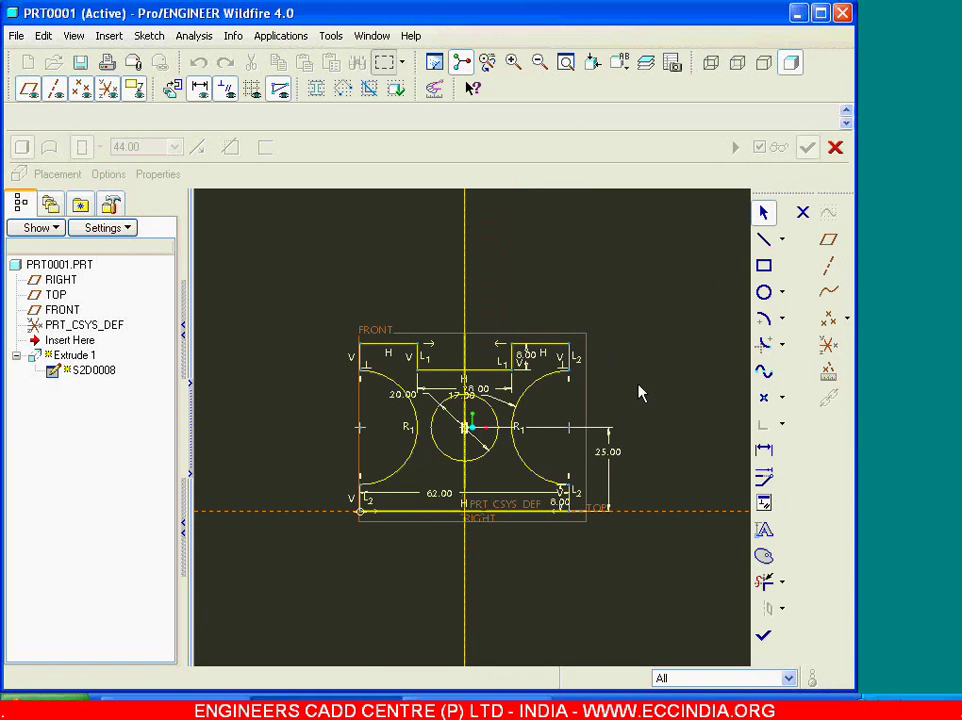
{"action": "left_click", "coordinate": [534, 384]}
{"action": "key", "text": "Delete"}
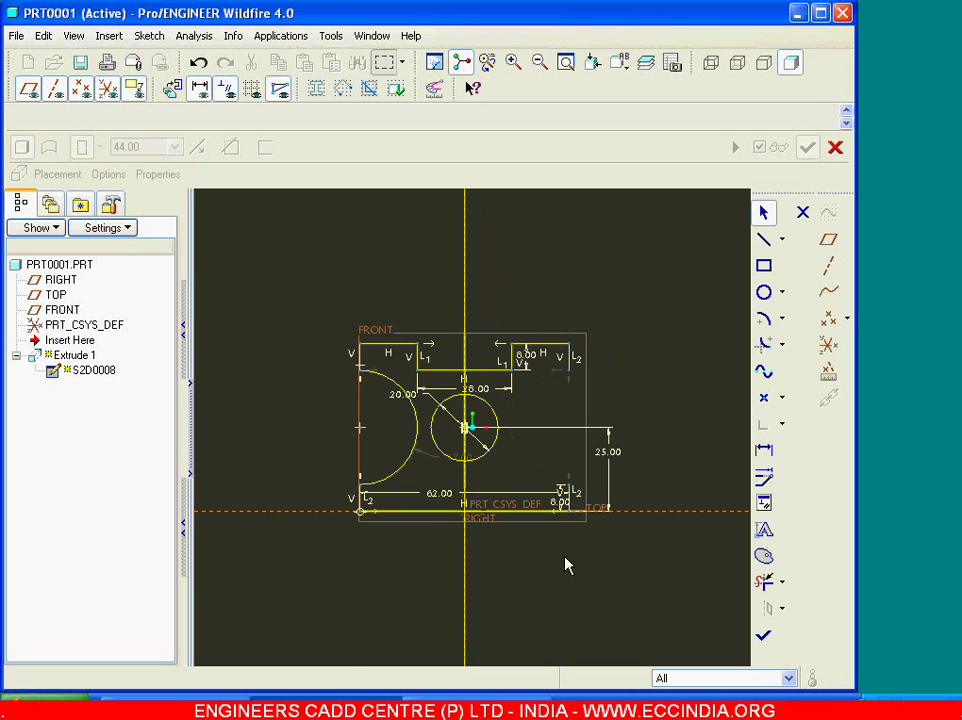
{"action": "left_click", "coordinate": [567, 498]}
{"action": "key", "text": "Delete"}
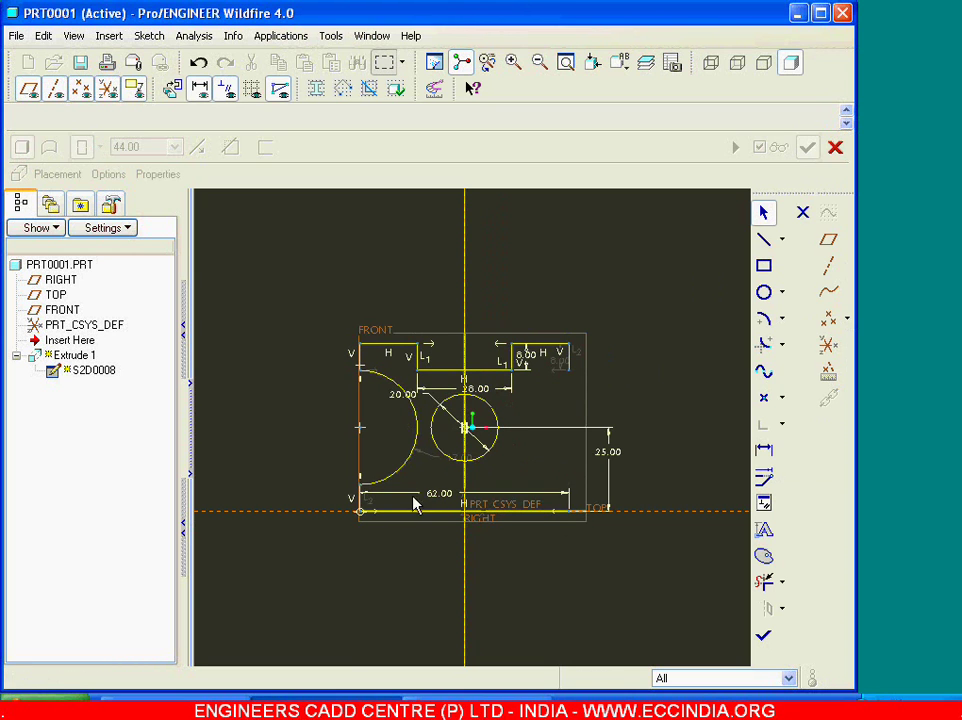
{"action": "left_click", "coordinate": [368, 496]}
{"action": "key", "text": "Delete"}
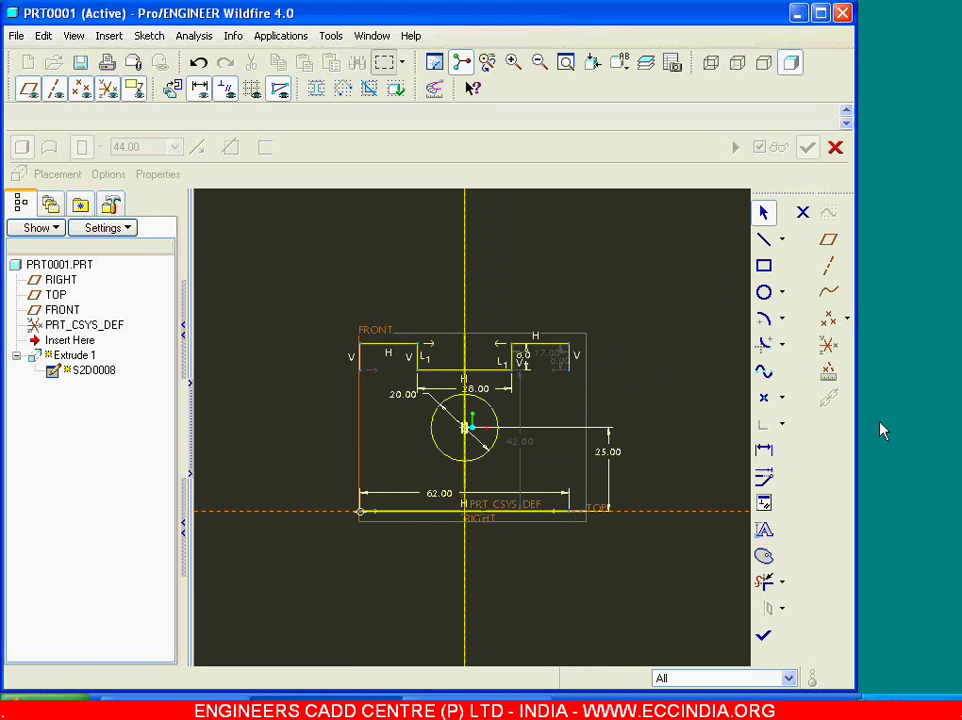
Step: Corner-trim the bottom and left lines so they meet
{"action": "left_click", "coordinate": [782, 582]}
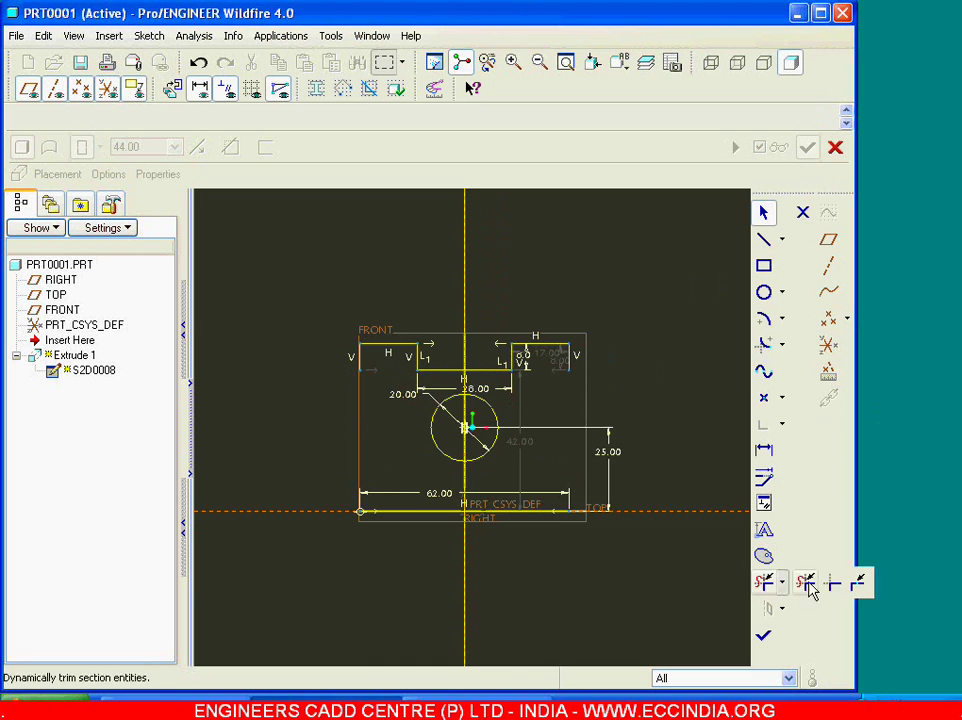
{"action": "left_click", "coordinate": [833, 585]}
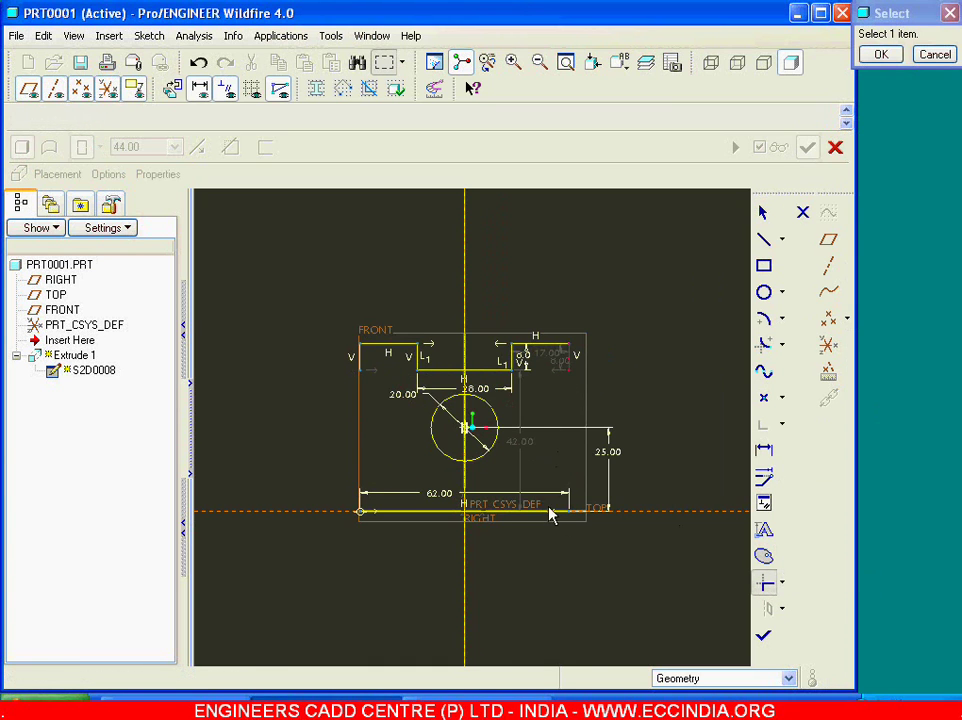
{"action": "left_click", "coordinate": [414, 514]}
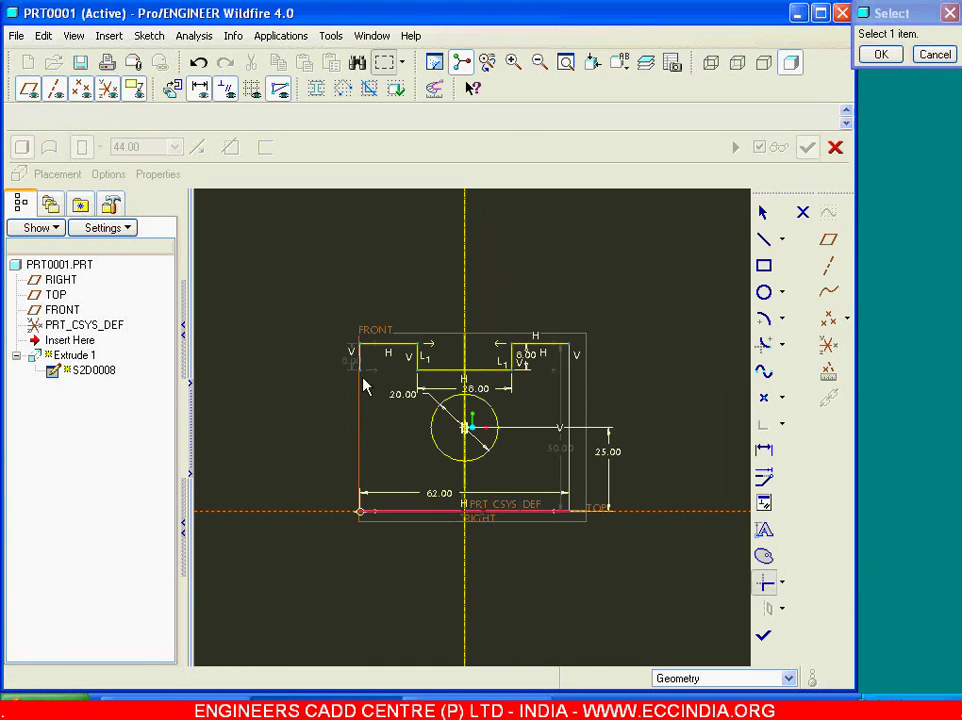
{"action": "left_click", "coordinate": [362, 366]}
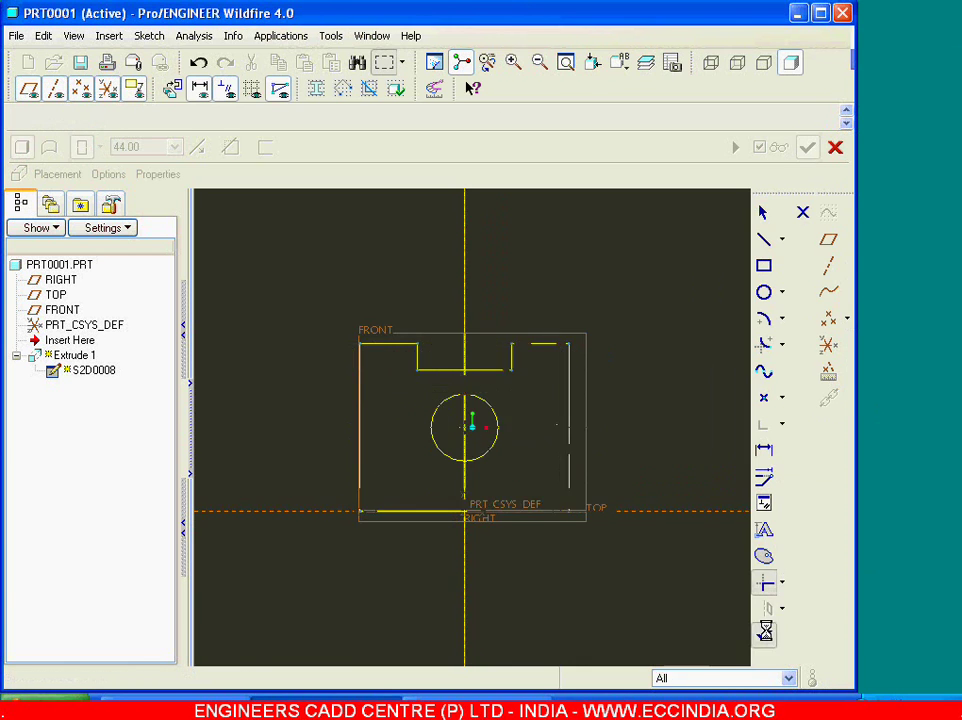
Step: Complete the block extrude and orbit to a 3-D view
{"action": "left_click", "coordinate": [763, 635]}
{"action": "left_click", "coordinate": [808, 147]}
{"action": "scroll", "coordinate": [601, 410], "scroll_direction": "down", "scroll_amount": 3}
{"action": "middle_click_drag", "start_coordinate": [610, 423], "coordinate": [575, 423]}
{"action": "left_click", "coordinate": [648, 432]}
{"action": "scroll", "coordinate": [648, 432], "scroll_direction": "up", "scroll_amount": 3}
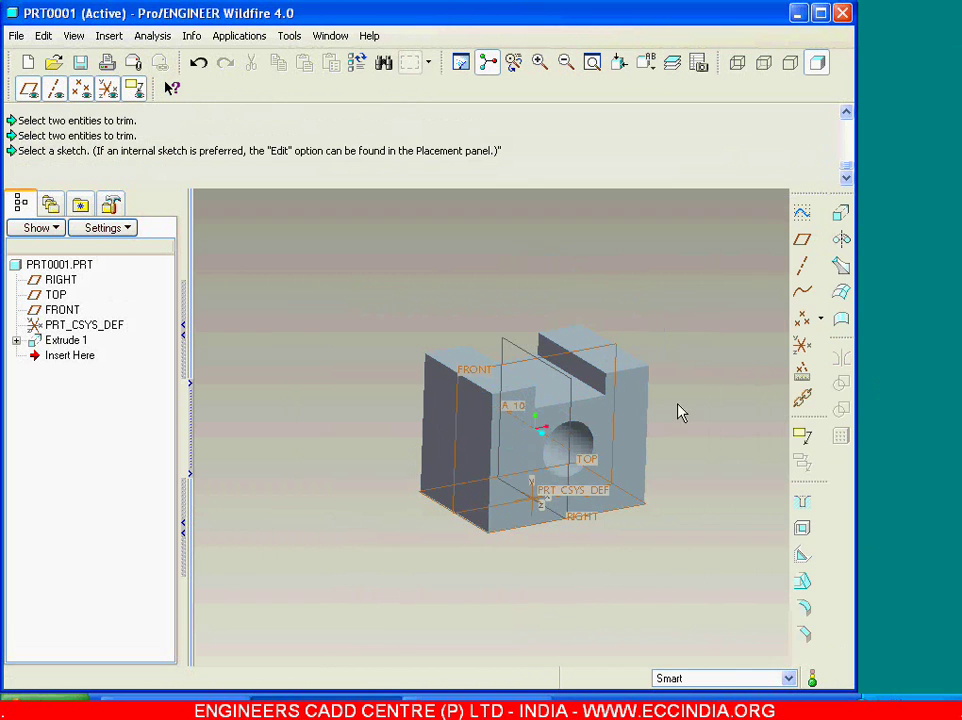
Step: Start a new extrude sketched on the block's front face
{"action": "left_click", "coordinate": [841, 213]}
{"action": "right_click_drag", "start_coordinate": [691, 391], "coordinate": [663, 423]}
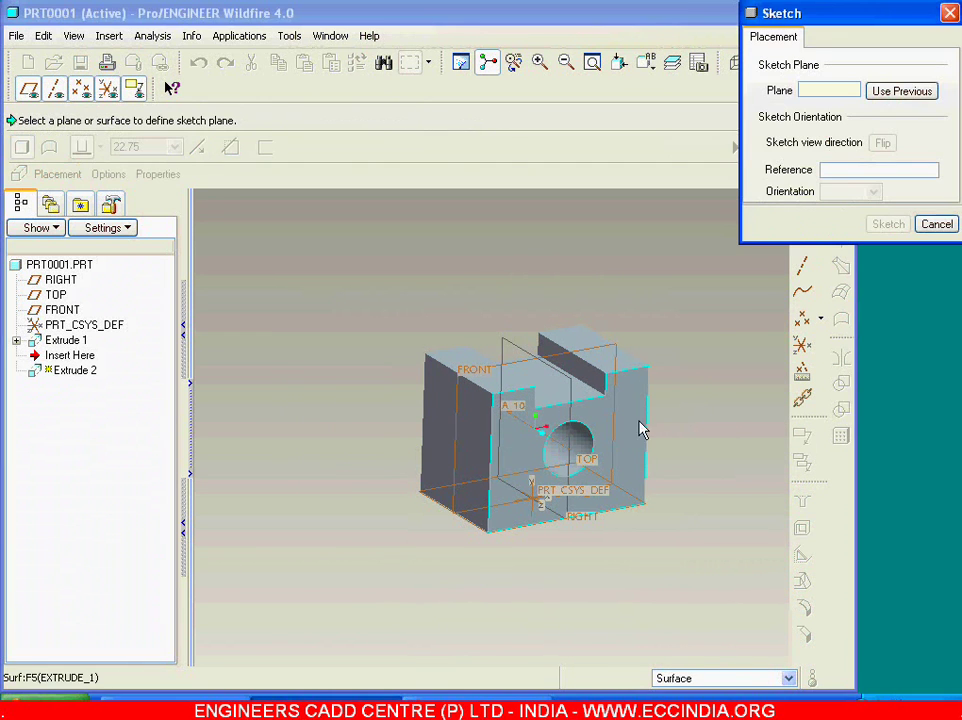
{"action": "left_click", "coordinate": [630, 430]}
{"action": "middle_click", "coordinate": [691, 378]}
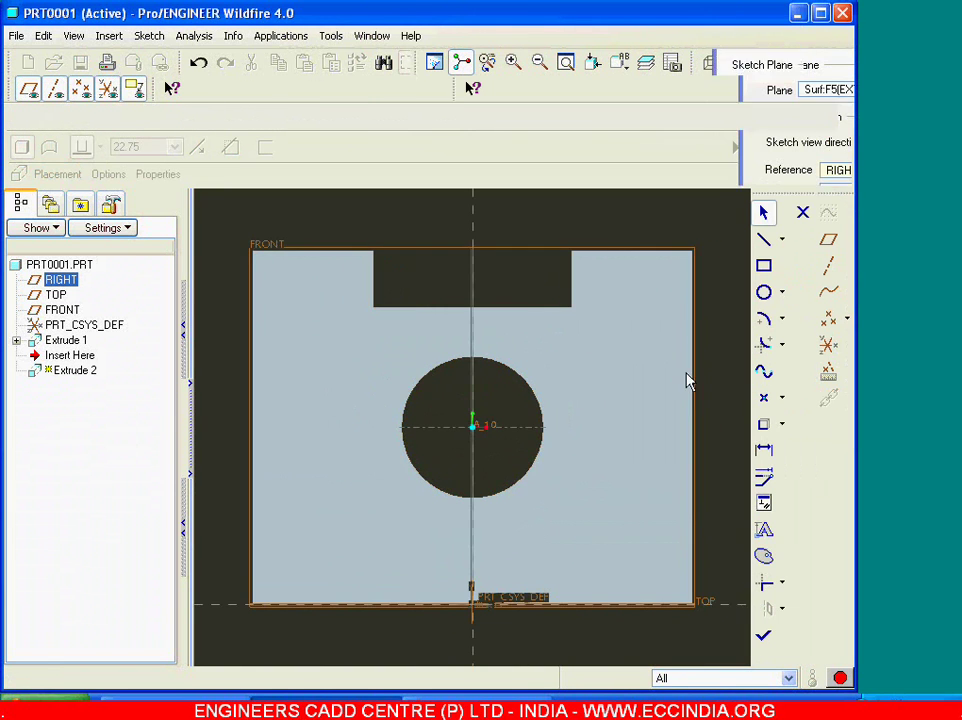
Step: Add the right and left side faces as sketch references
{"action": "middle_click_drag", "start_coordinate": [648, 444], "coordinate": [604, 416]}
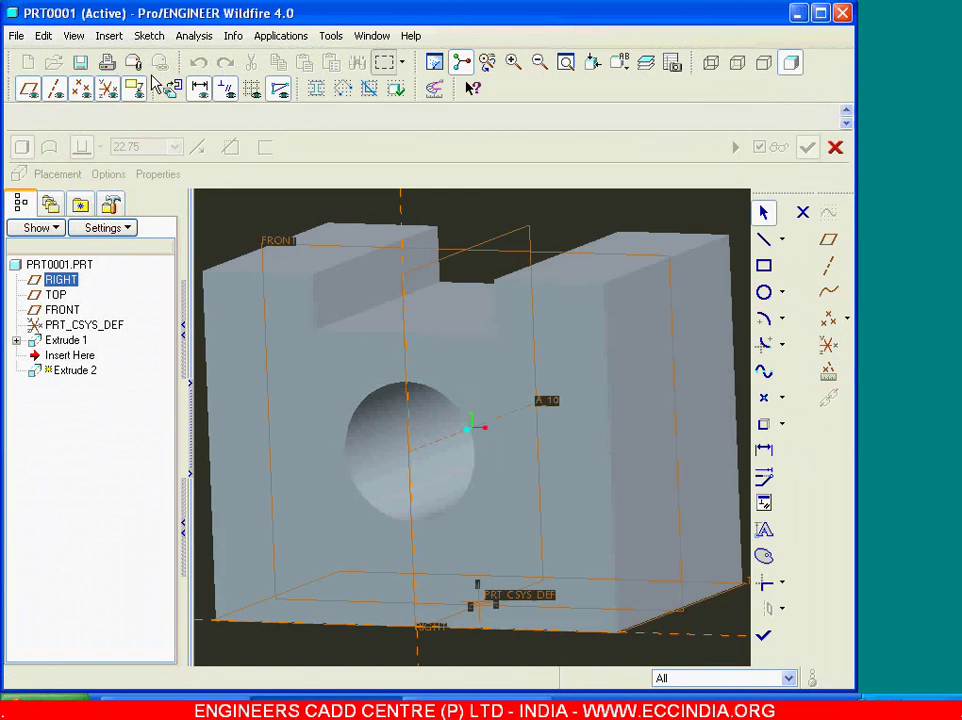
{"action": "left_click", "coordinate": [149, 36]}
{"action": "left_click", "coordinate": [133, 101]}
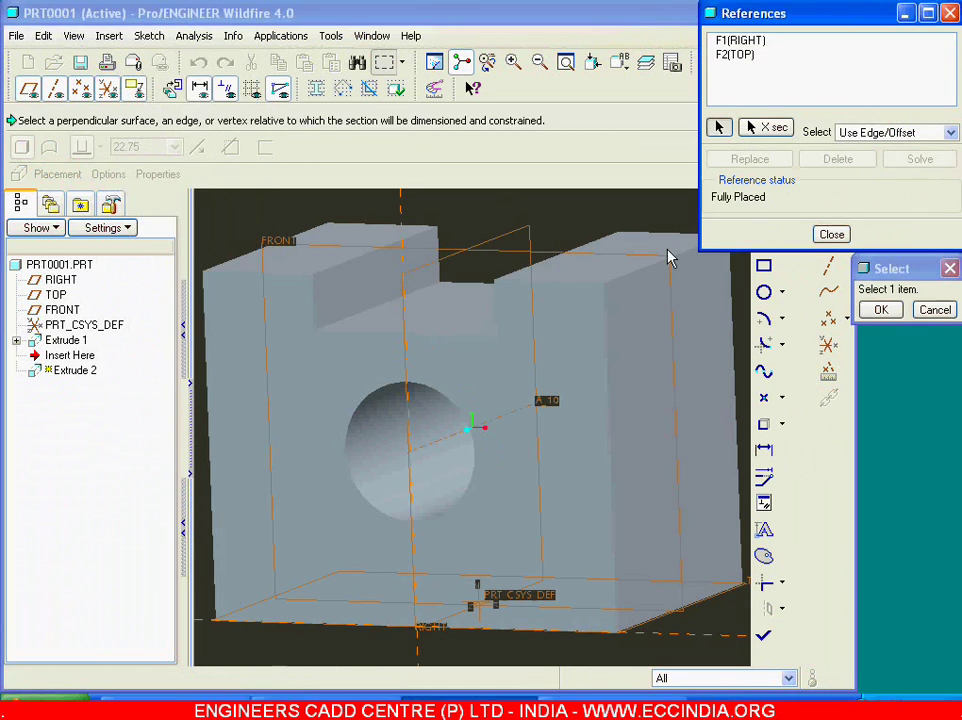
{"action": "left_click", "coordinate": [638, 338]}
{"action": "scroll", "coordinate": [638, 330], "scroll_direction": "down", "scroll_amount": 5}
{"action": "mouse_move", "coordinate": [638, 326]}
{"action": "middle_mouse_down"}
{"action": "mouse_move", "coordinate": [569, 354]}
{"action": "mouse_move", "coordinate": [511, 344]}
{"action": "middle_mouse_up"}
{"action": "left_click", "coordinate": [510, 348]}
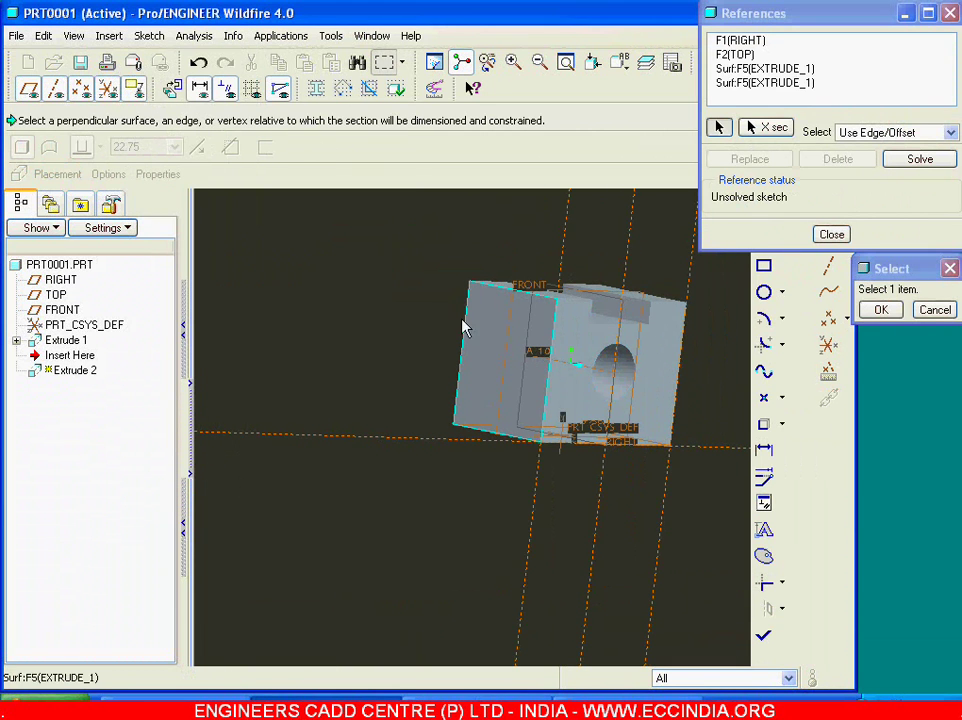
{"action": "left_click", "coordinate": [831, 234]}
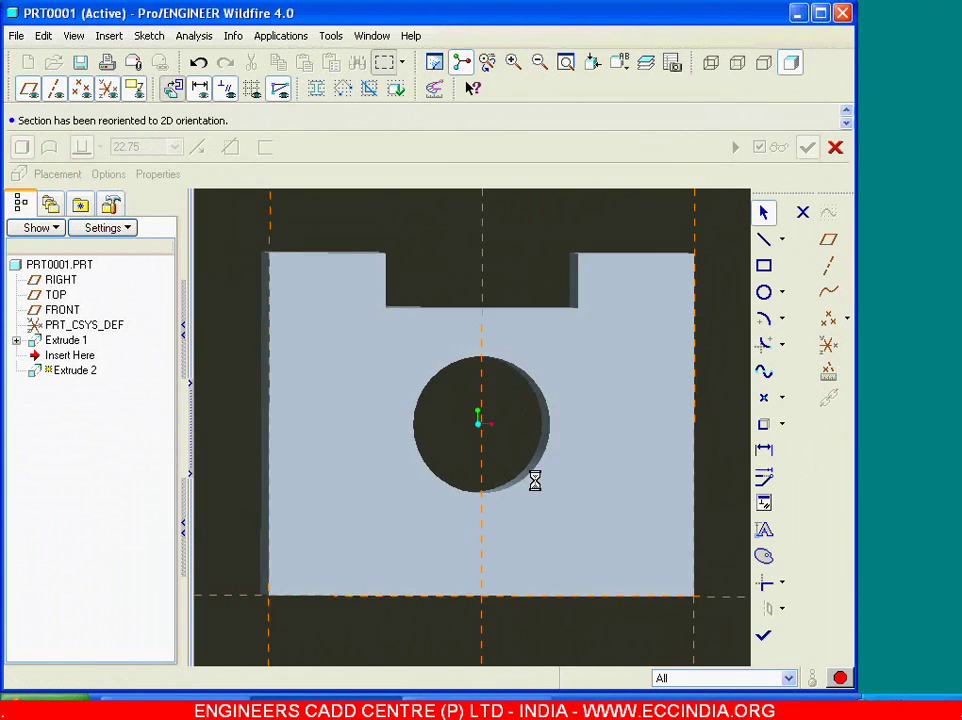
Step: Draw center-and-ends semicircular arcs on the right and left side edges
{"action": "left_click", "coordinate": [763, 318]}
{"action": "left_click", "coordinate": [691, 420]}
{"action": "left_click", "coordinate": [691, 347]}
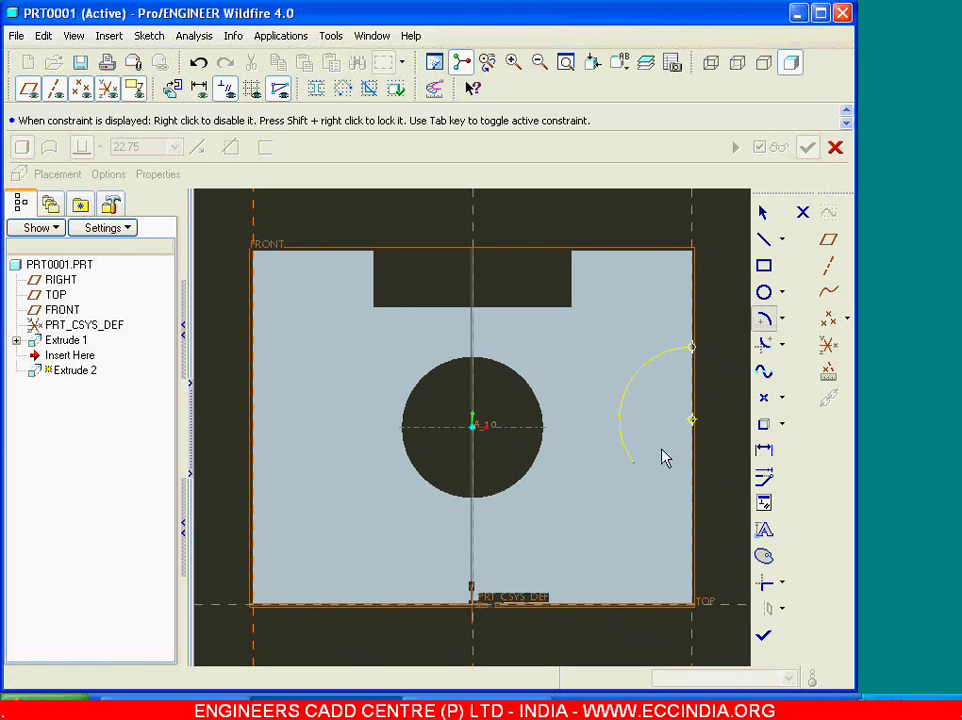
{"action": "left_click", "coordinate": [691, 490]}
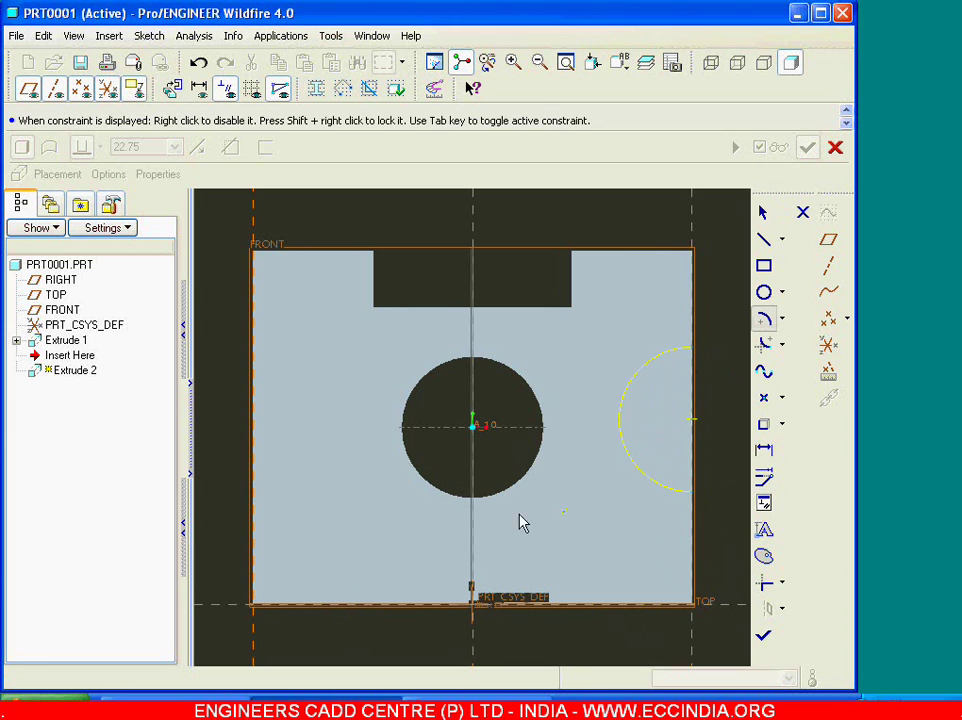
{"action": "left_click", "coordinate": [252, 420]}
{"action": "left_click", "coordinate": [253, 350]}
{"action": "left_click", "coordinate": [264, 512]}
{"action": "middle_click", "coordinate": [355, 517]}
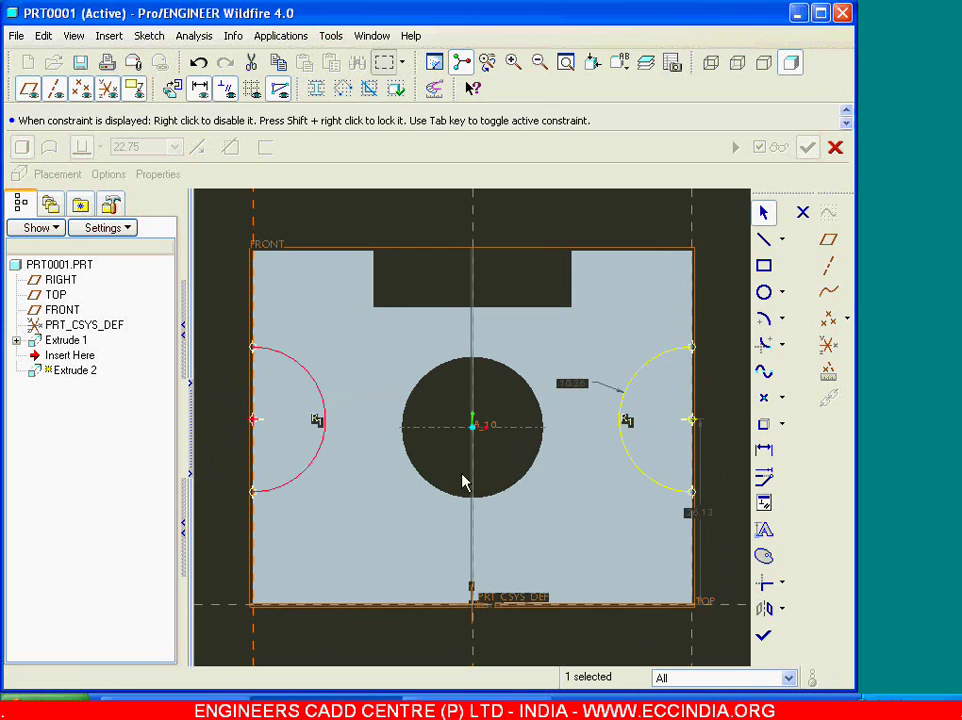
Step: Set the arc radius to 17 and the arcs' height above the base to 25
{"action": "double_click", "coordinate": [575, 387]}
{"action": "type", "text": "17"}
{"action": "key", "text": "Return"}
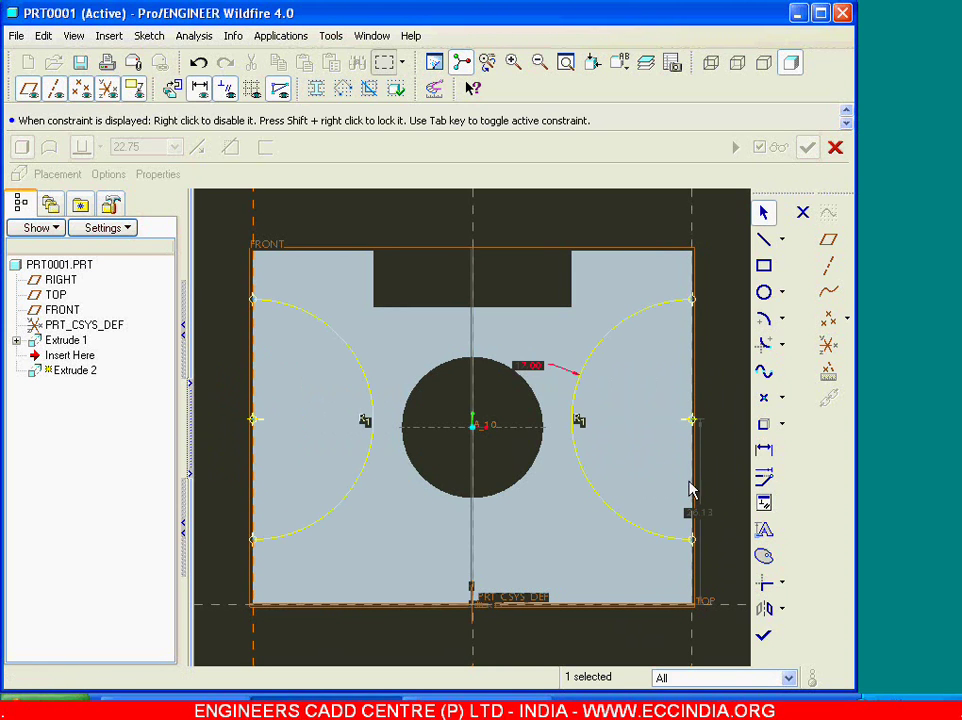
{"action": "double_click", "coordinate": [701, 514]}
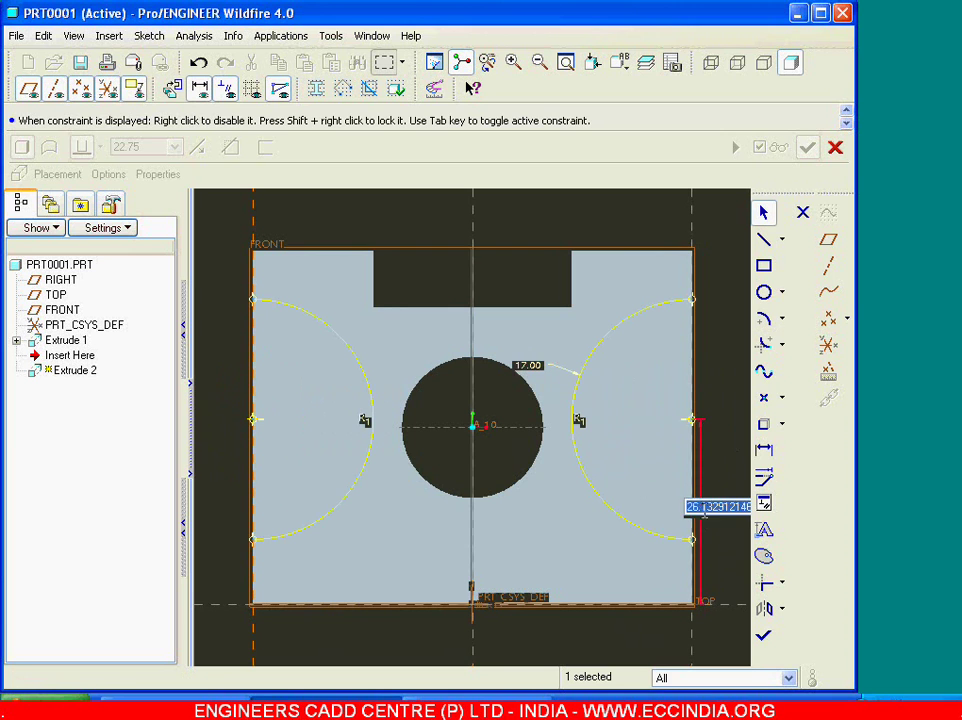
{"action": "type", "text": "25"}
{"action": "key", "text": "Return"}
Step: Close the semicircles with lines along the side edges and finish the sketch
{"action": "left_click", "coordinate": [763, 239]}
{"action": "left_click", "coordinate": [691, 309]}
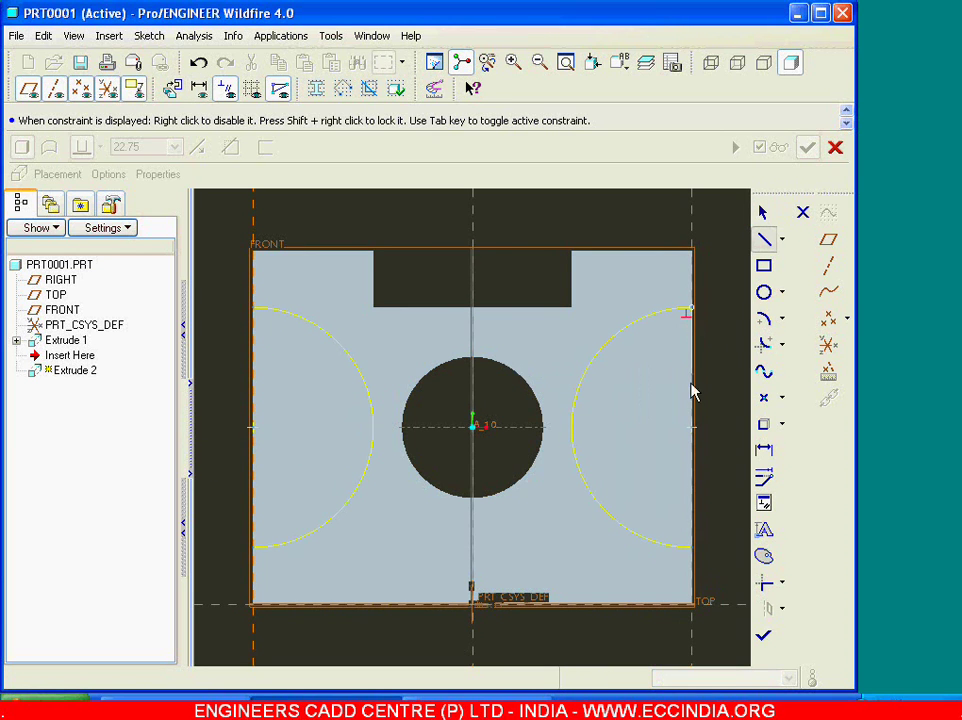
{"action": "middle_click", "coordinate": [695, 557]}
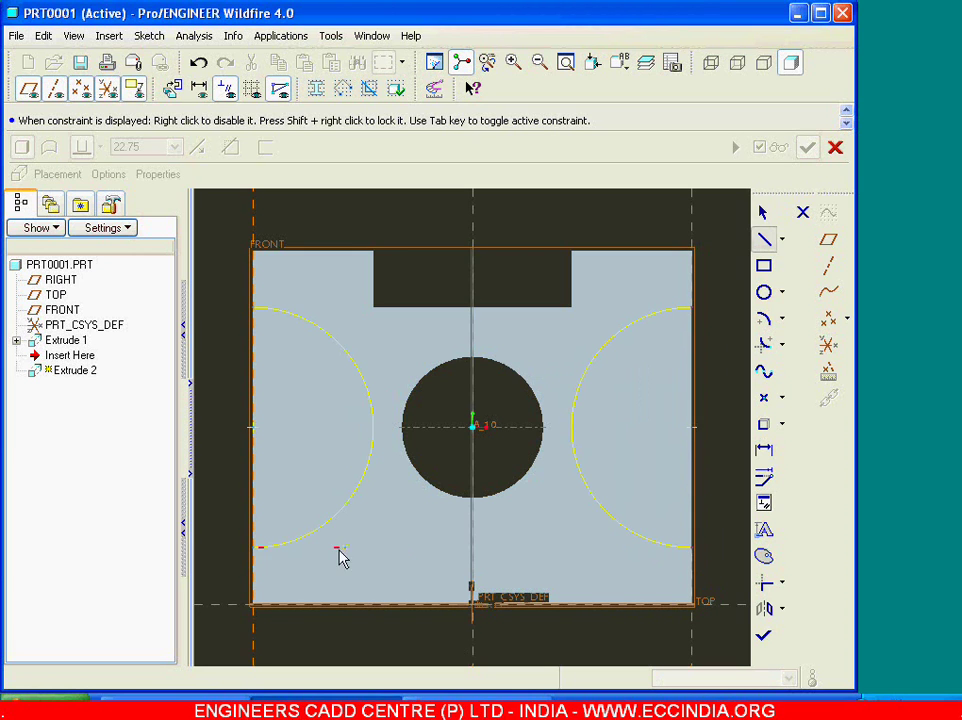
{"action": "left_click", "coordinate": [253, 307]}
{"action": "left_click", "coordinate": [253, 547]}
{"action": "middle_click", "coordinate": [683, 563]}
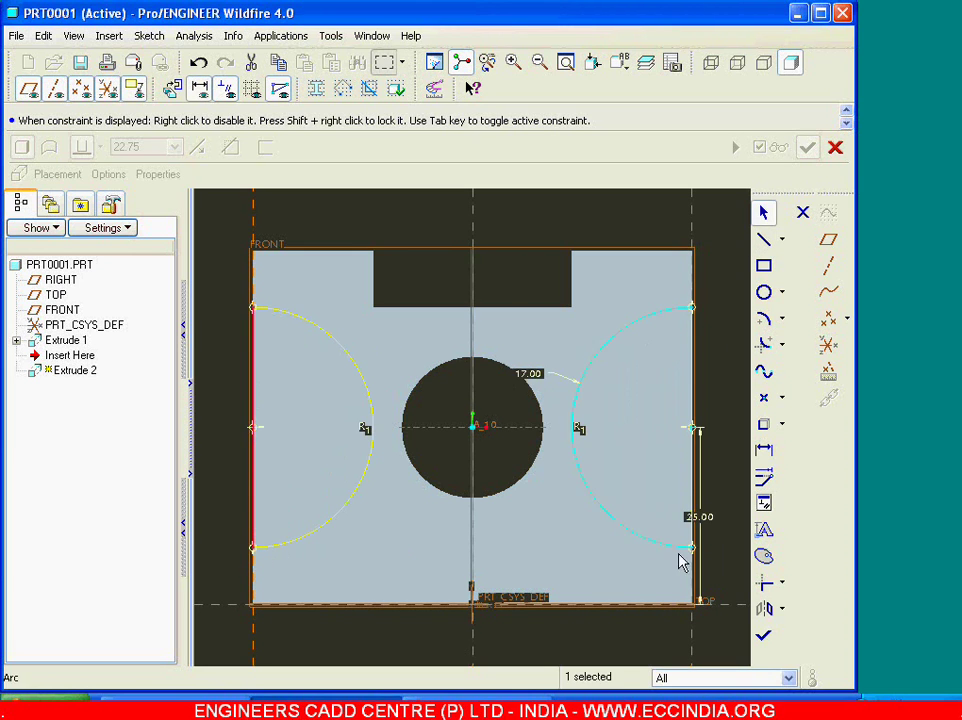
{"action": "left_click", "coordinate": [763, 636]}
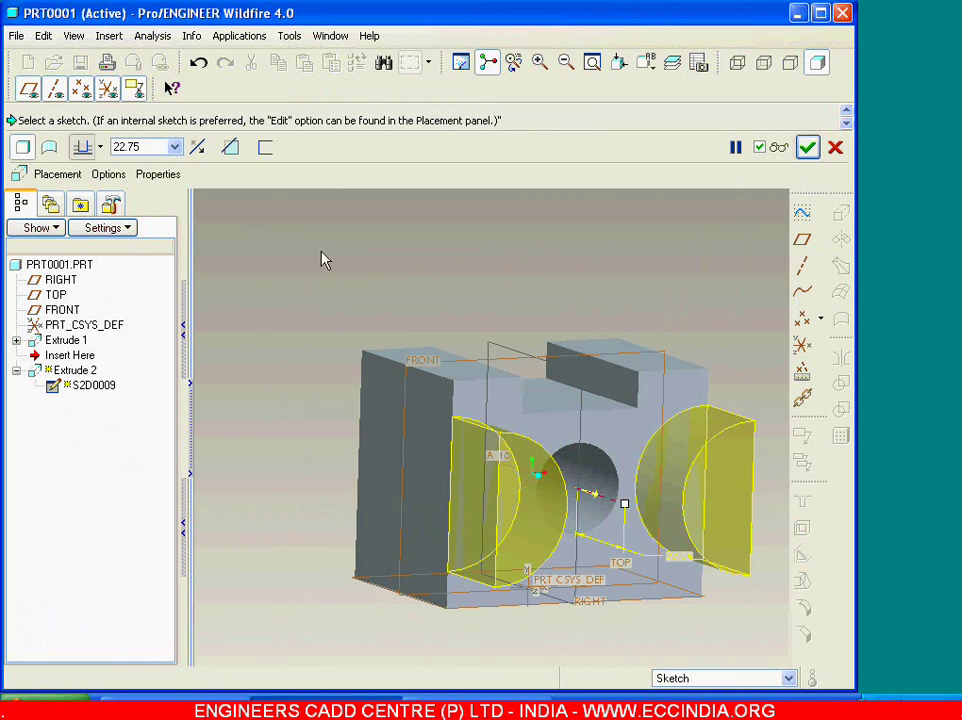
Step: Make Extrude 2 a 12-deep material-removing cut and complete it
{"action": "left_click", "coordinate": [231, 147]}
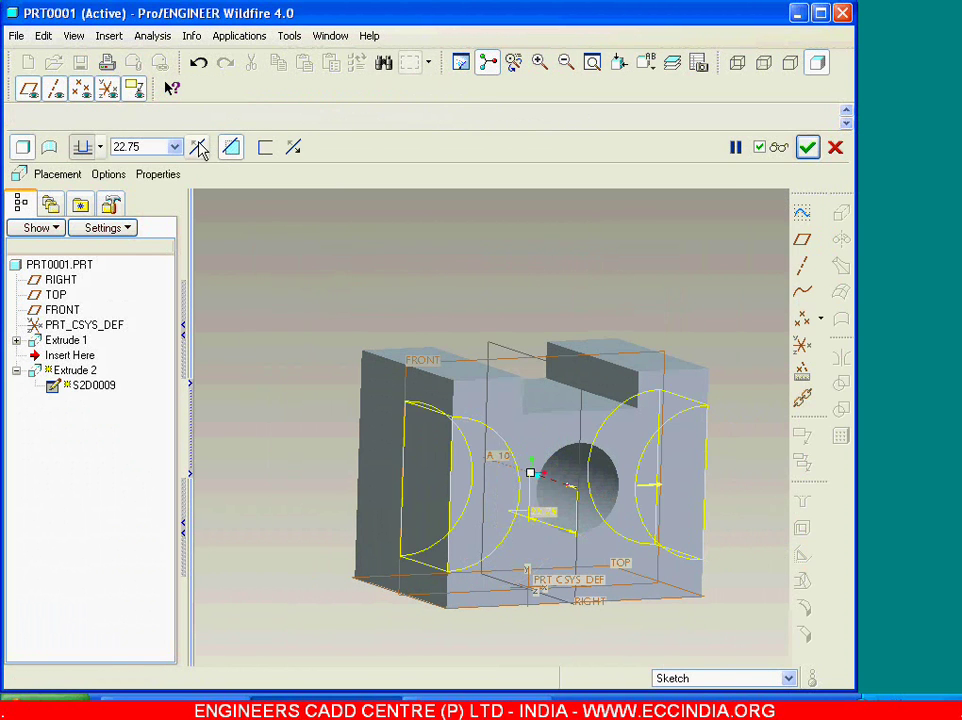
{"action": "key", "text": "alt+Tab"}
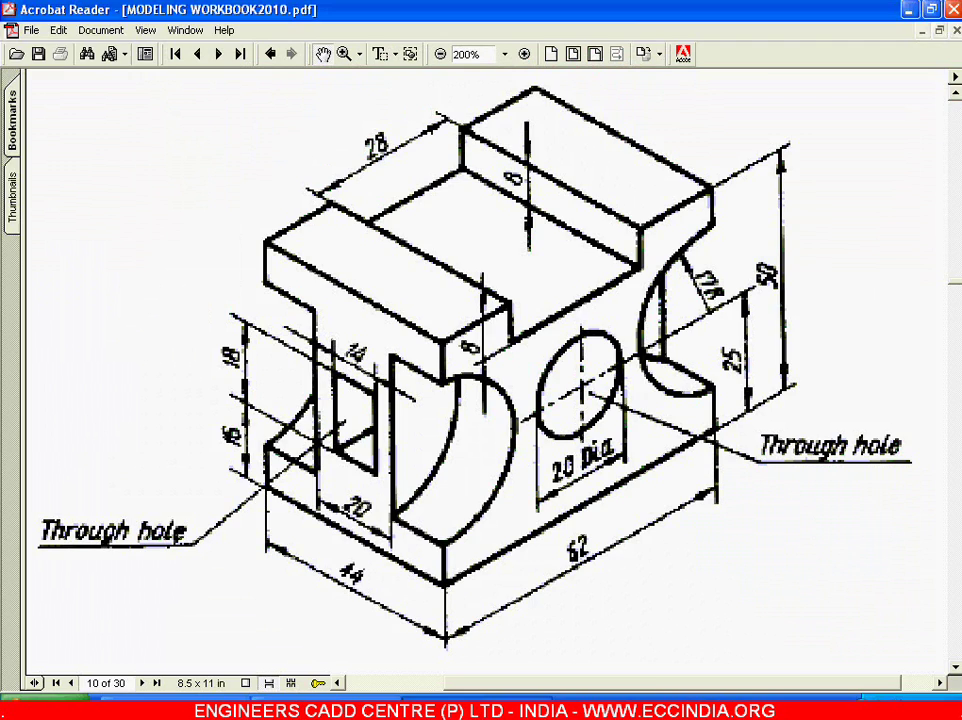
{"action": "key", "text": "alt+Tab"}
{"action": "left_click", "coordinate": [145, 146]}
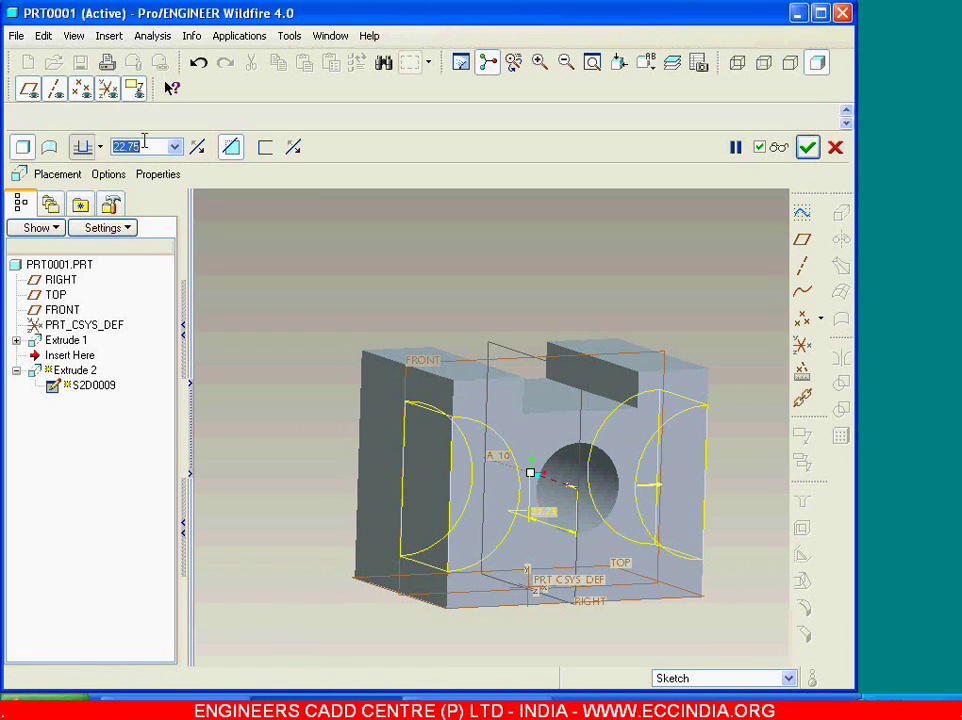
{"action": "type", "text": "12"}
{"action": "key", "text": "Return"}
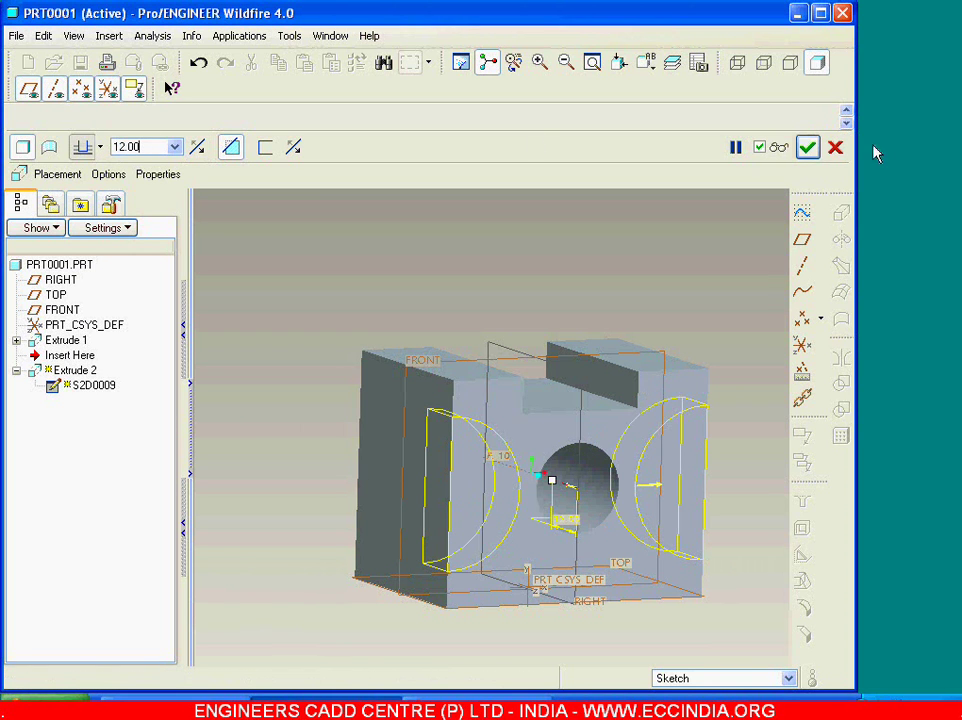
{"action": "left_click", "coordinate": [807, 147]}
{"action": "middle_click_drag", "start_coordinate": [577, 337], "coordinate": [666, 393]}
{"action": "left_click", "coordinate": [650, 436]}
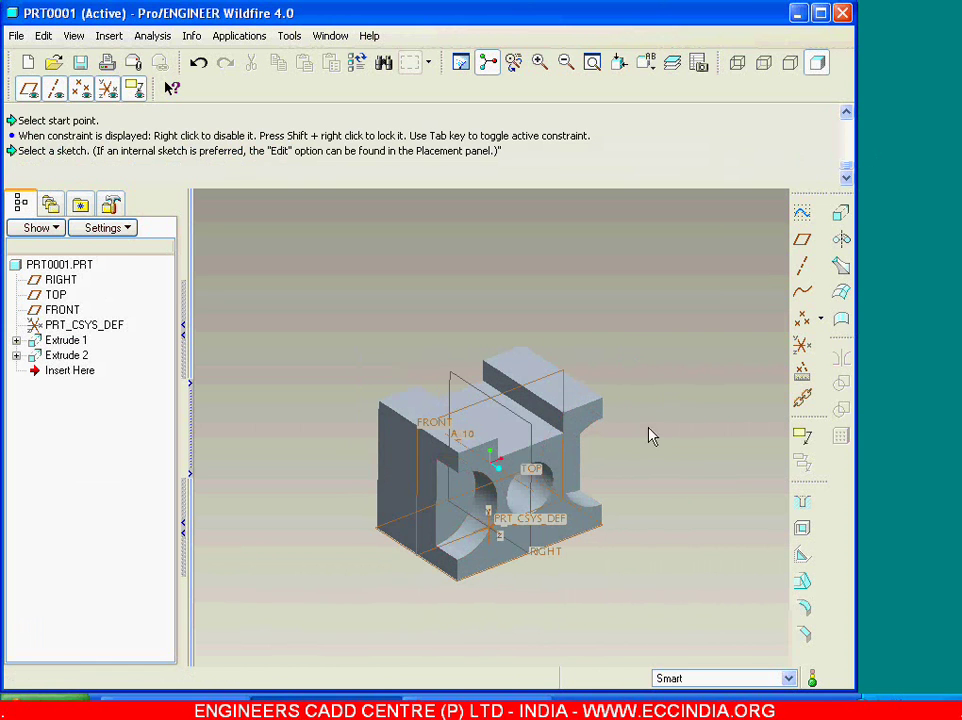
Step: Mirror the Extrude 2 cutout as a dependent copy about the FRONT datum plane
{"action": "left_click", "coordinate": [459, 527]}
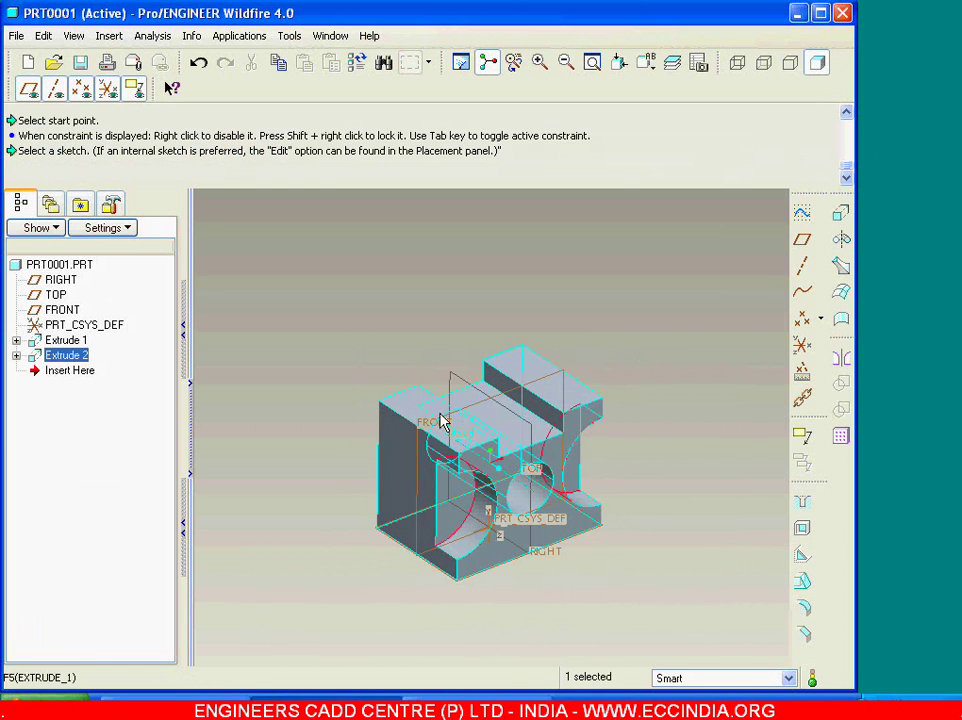
{"action": "left_click", "coordinate": [43, 35]}
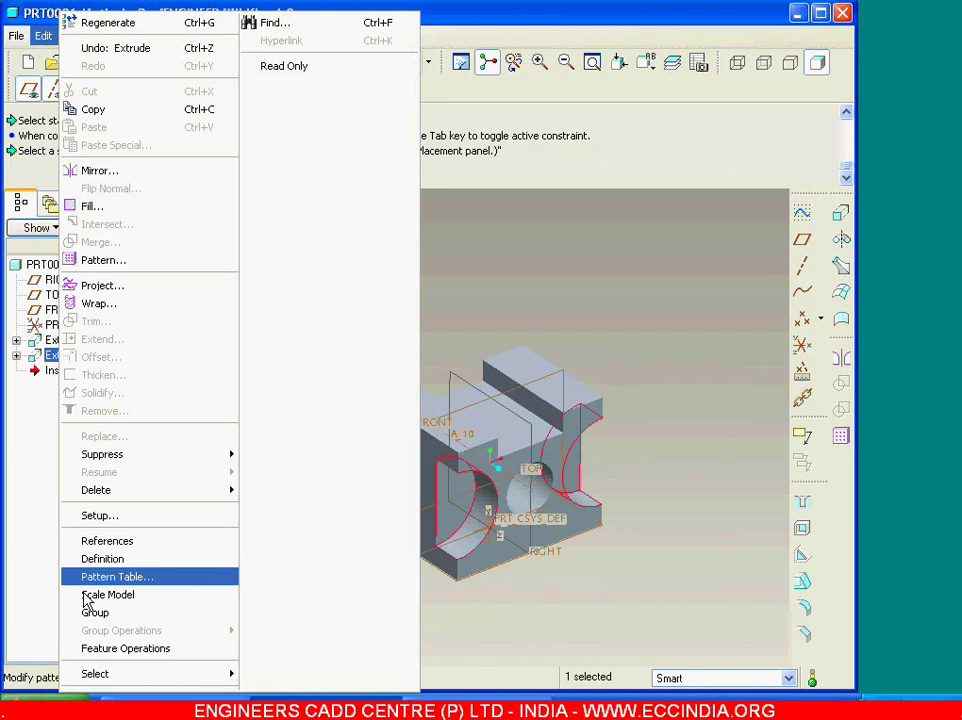
{"action": "left_click", "coordinate": [120, 648]}
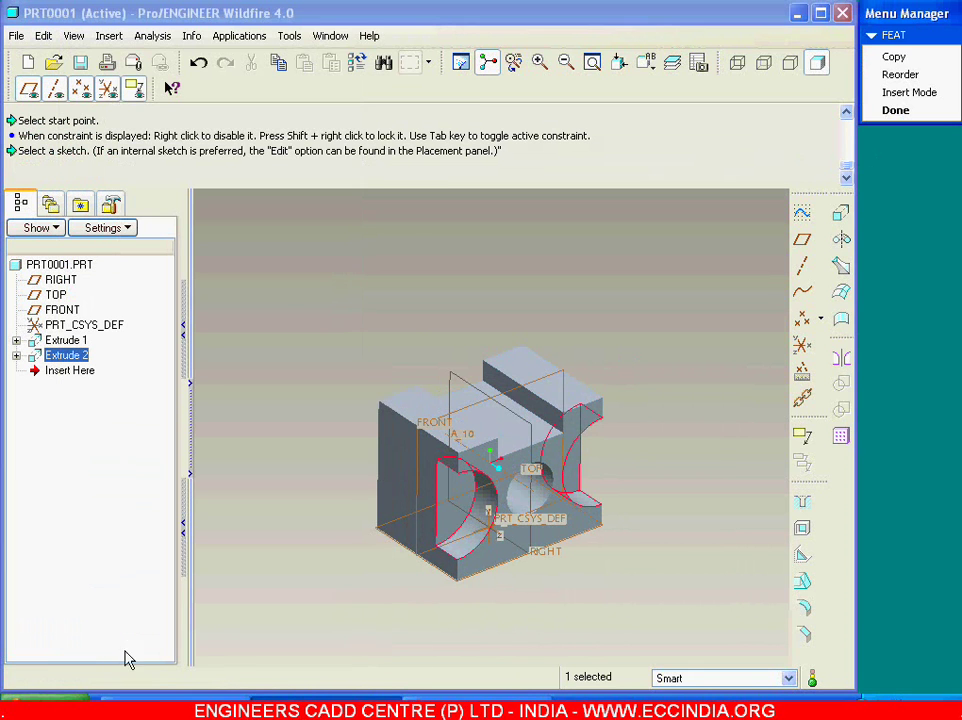
{"action": "left_click", "coordinate": [925, 57]}
{"action": "left_click", "coordinate": [905, 131]}
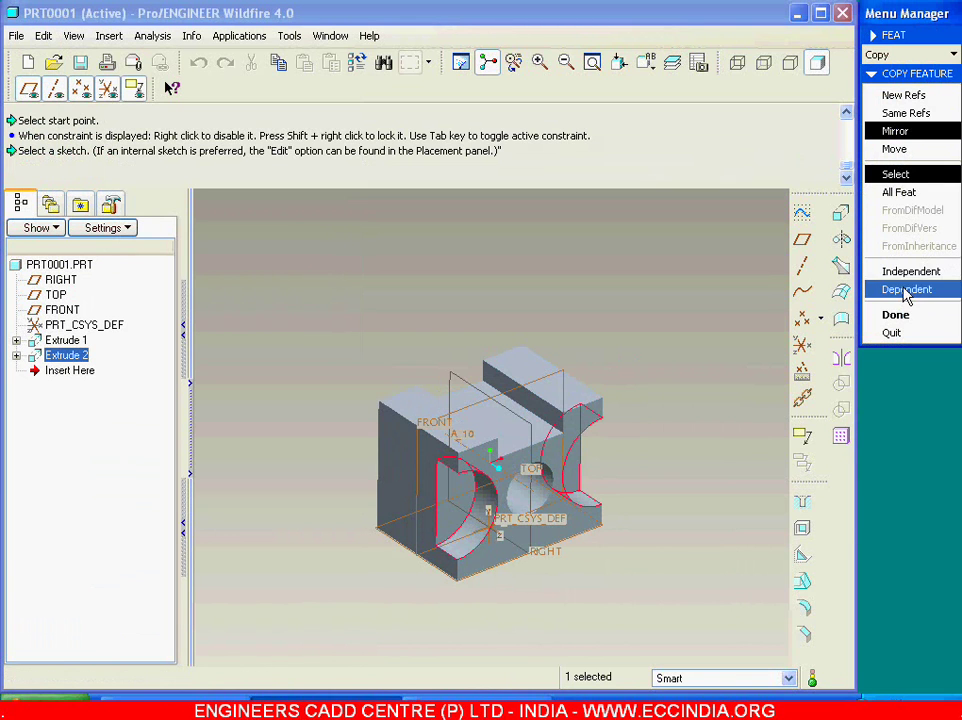
{"action": "left_click", "coordinate": [906, 289]}
{"action": "left_click", "coordinate": [894, 316]}
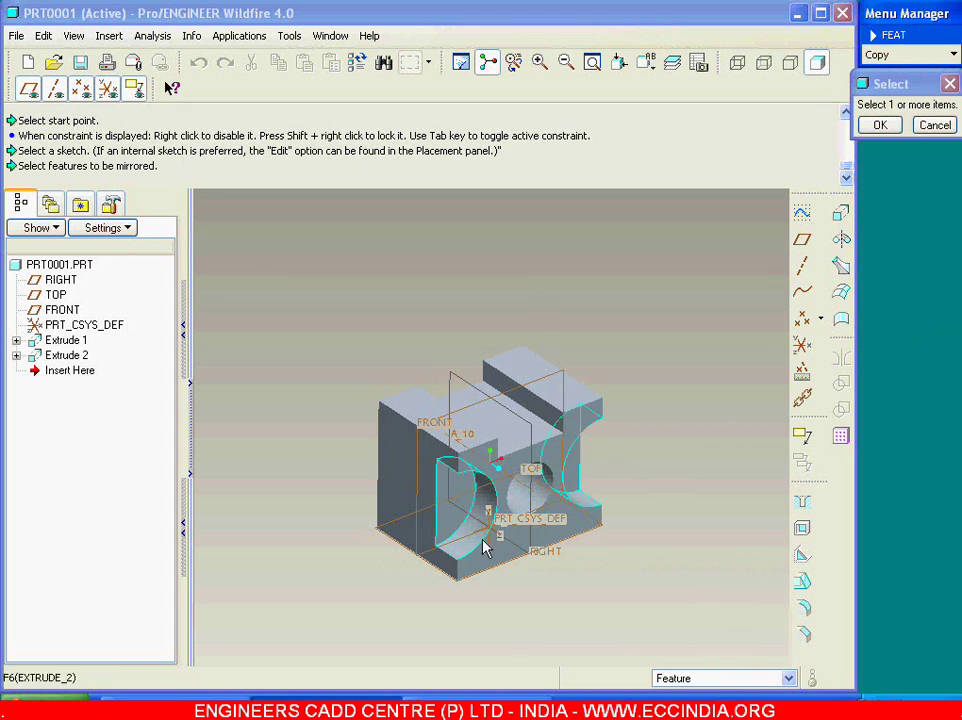
{"action": "left_click", "coordinate": [455, 527]}
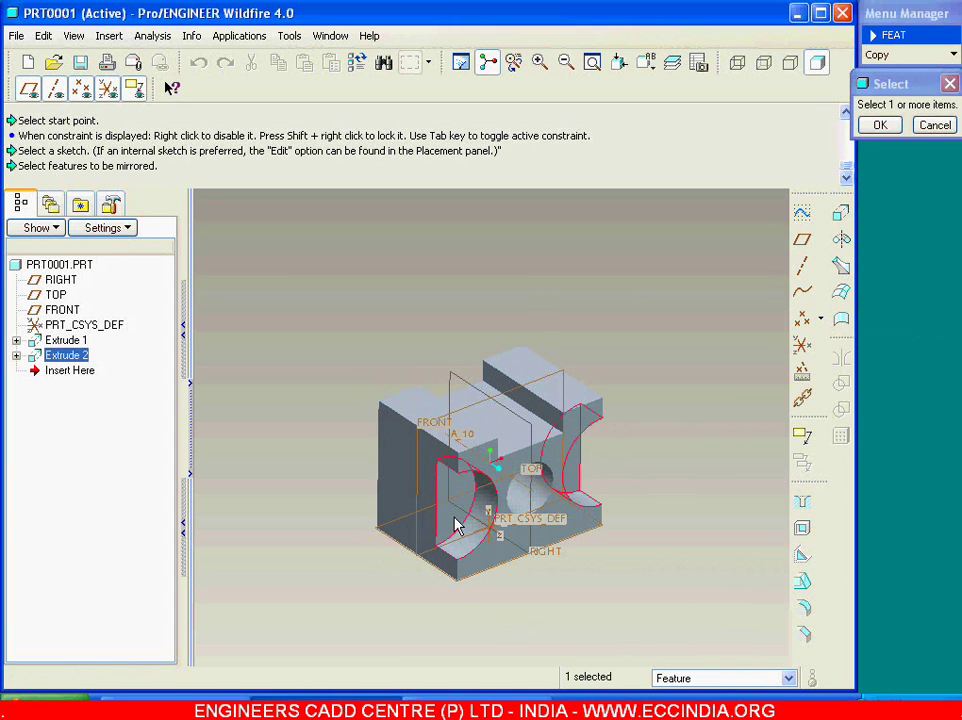
{"action": "middle_click", "coordinate": [724, 343]}
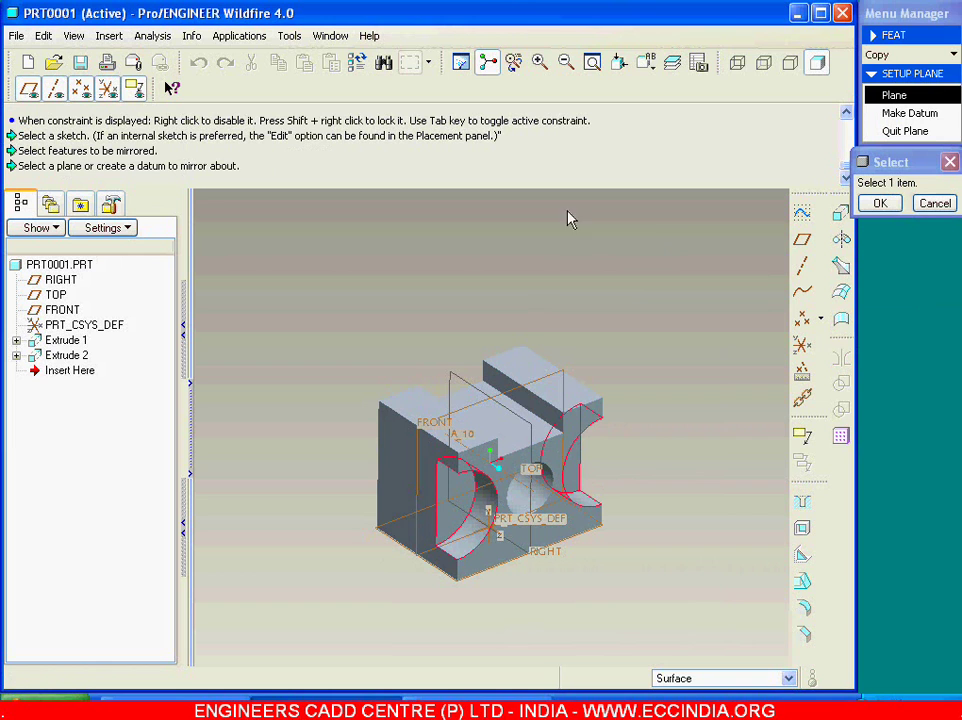
{"action": "left_click", "coordinate": [557, 385]}
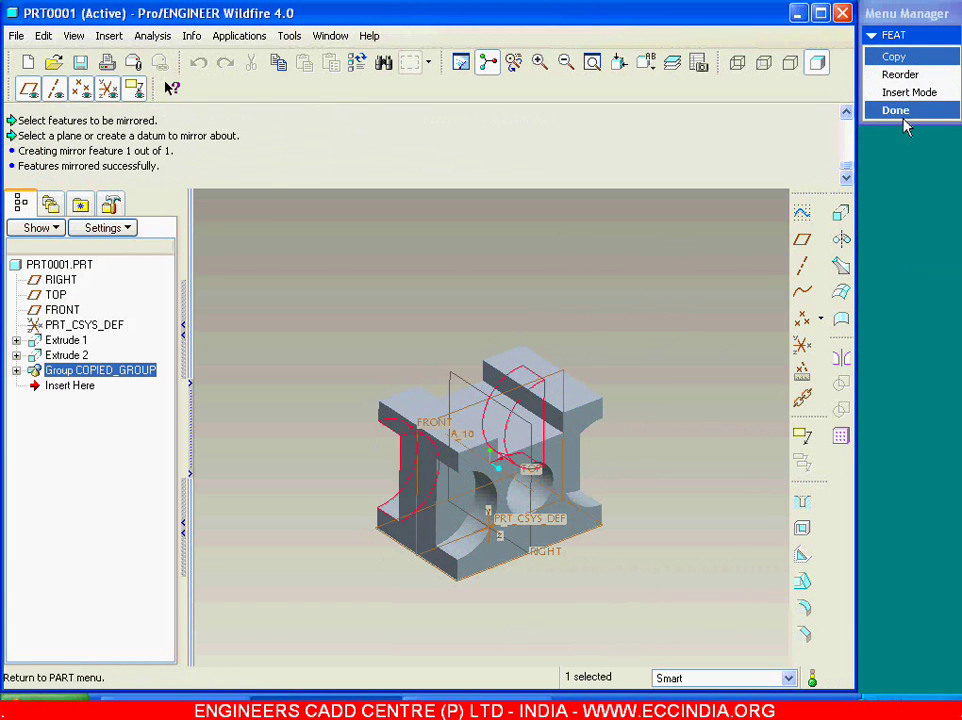
{"action": "left_click", "coordinate": [903, 116]}
{"action": "left_click", "coordinate": [590, 320]}
{"action": "scroll", "coordinate": [429, 380], "scroll_direction": "up", "scroll_amount": 3}
{"action": "scroll", "coordinate": [444, 361], "scroll_direction": "down", "scroll_amount": 5}
{"action": "mouse_move", "coordinate": [444, 361]}
{"action": "middle_mouse_down"}
{"action": "mouse_move", "coordinate": [545, 354]}
{"action": "mouse_move", "coordinate": [572, 369]}
{"action": "mouse_move", "coordinate": [421, 369]}
{"action": "mouse_move", "coordinate": [436, 388]}
{"action": "mouse_move", "coordinate": [440, 381]}
{"action": "middle_mouse_up"}
{"action": "key", "text": "alt+Tab"}
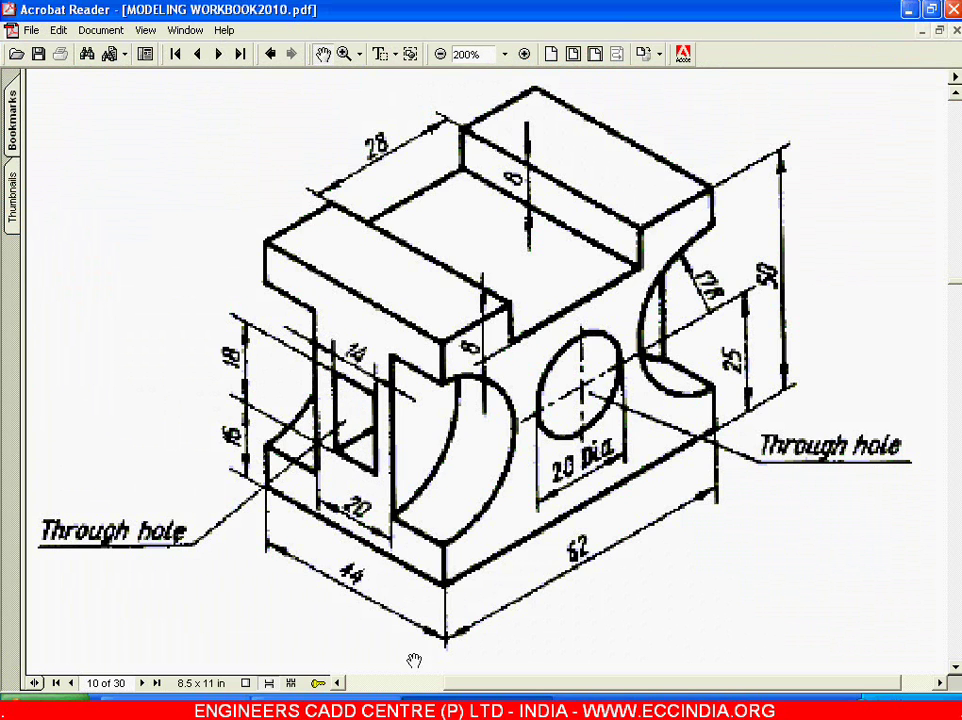
{"action": "key", "text": "alt+Tab"}
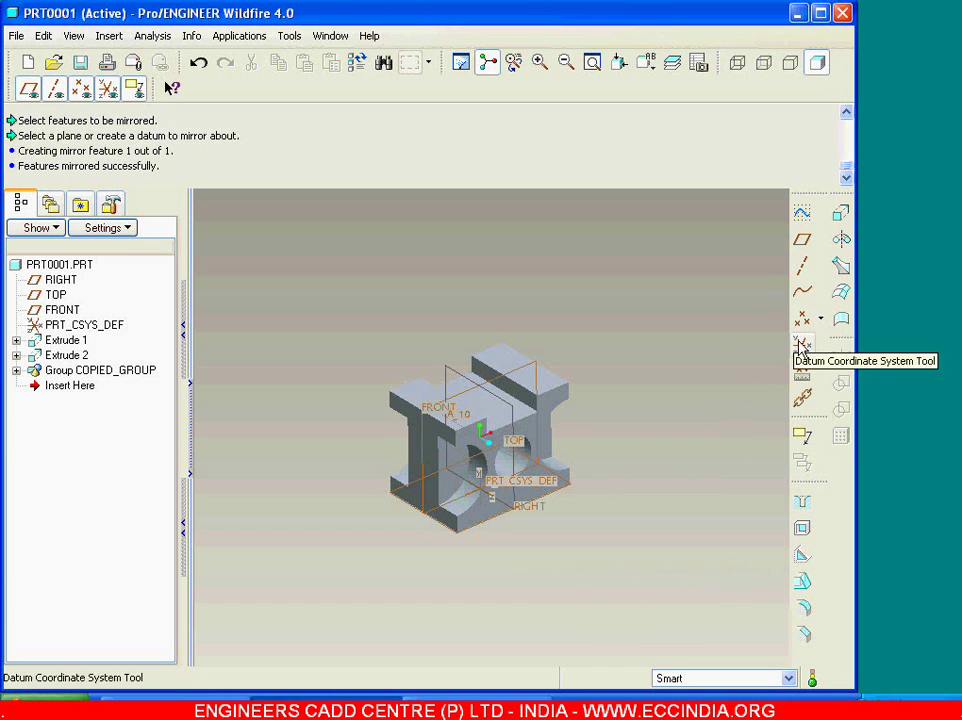
Step: Start a new extrude sketched on the part's end face
{"action": "left_click", "coordinate": [840, 213]}
{"action": "right_click", "coordinate": [680, 288]}
{"action": "left_click", "coordinate": [693, 290]}
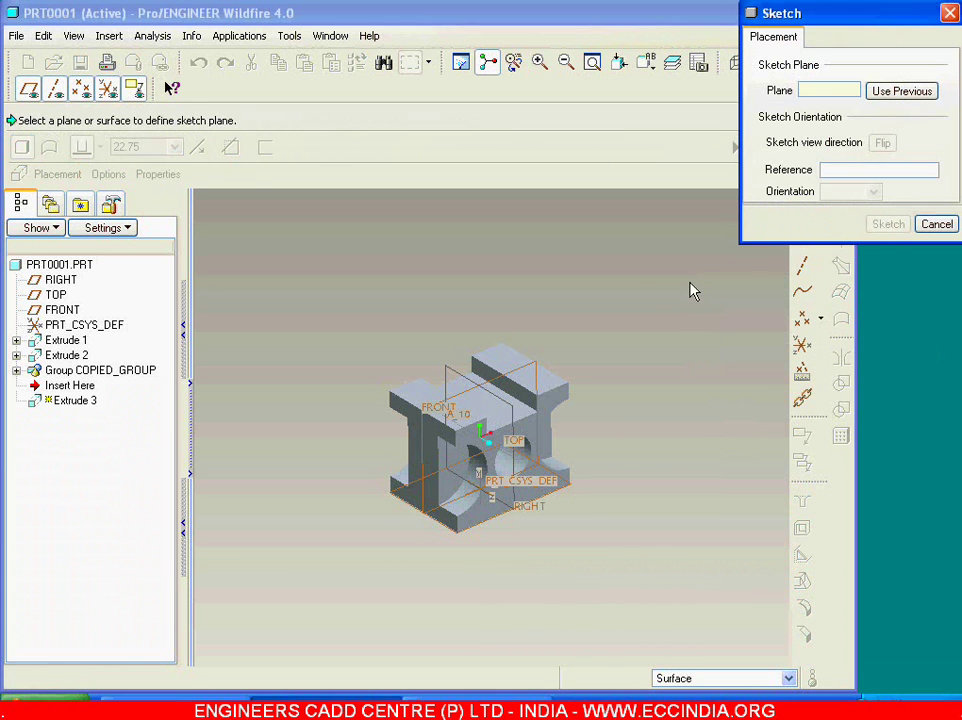
{"action": "left_click", "coordinate": [428, 466]}
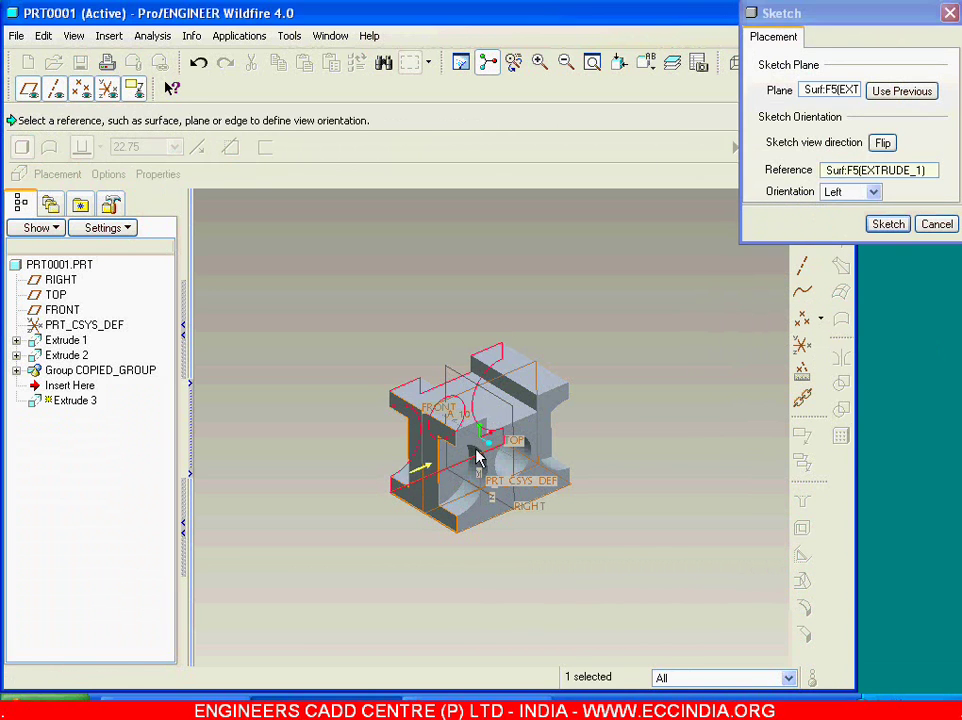
{"action": "middle_click", "coordinate": [668, 344]}
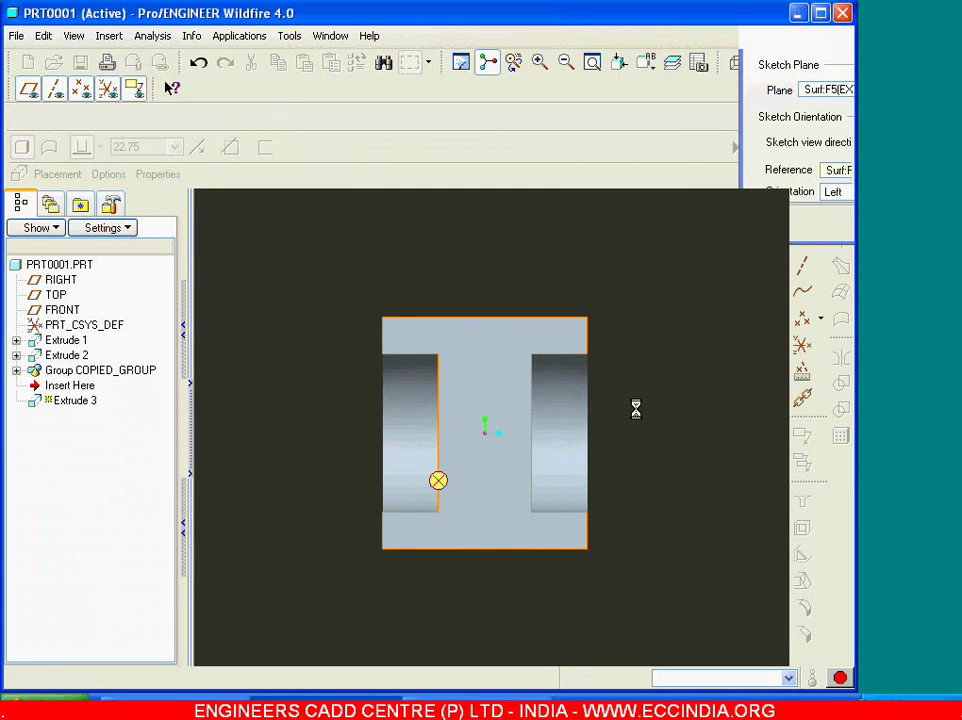
Step: Add the FRONT datum plane as a sketch reference
{"action": "left_click", "coordinate": [147, 40]}
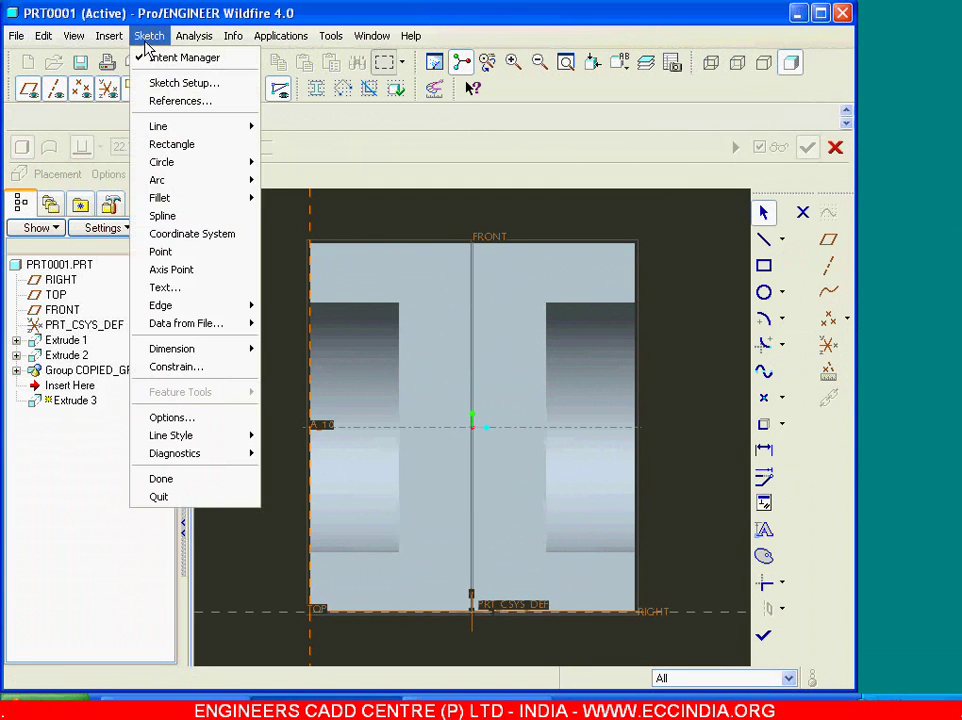
{"action": "left_click", "coordinate": [165, 101]}
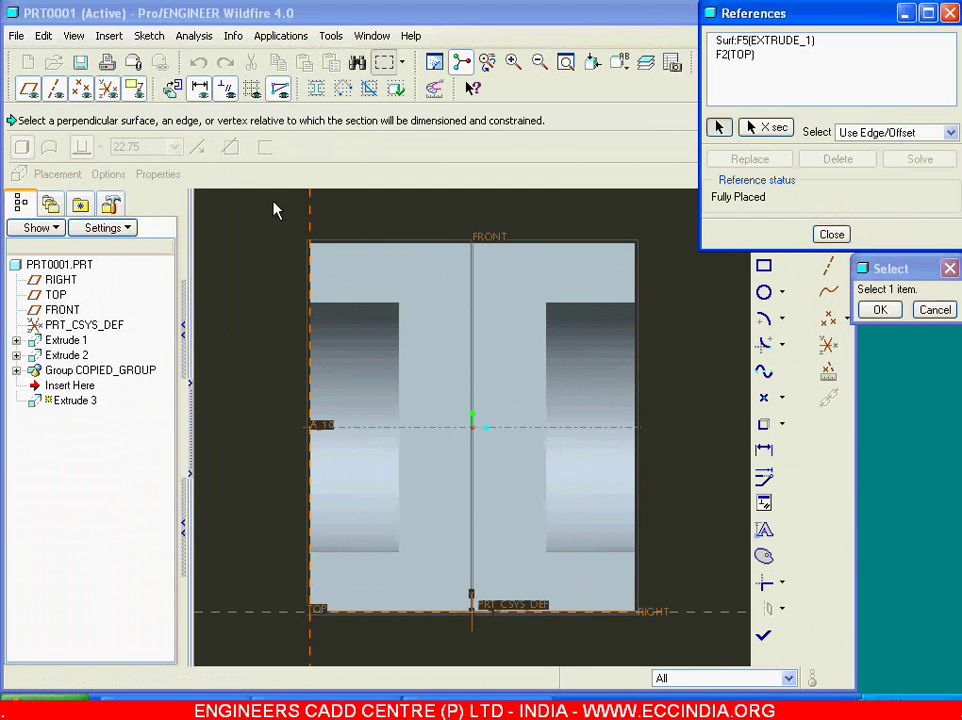
{"action": "left_click", "coordinate": [473, 366]}
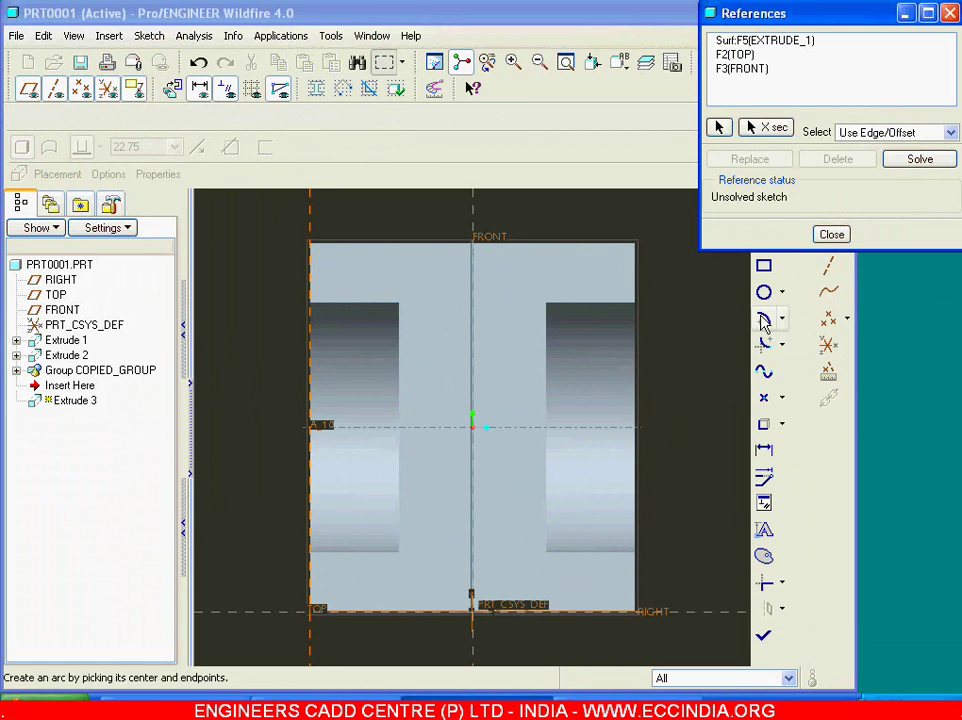
{"action": "left_click", "coordinate": [763, 265]}
Step: Draw a rectangle 16 above the base with a height of 16
{"action": "left_click", "coordinate": [436, 368]}
{"action": "left_click", "coordinate": [507, 469]}
{"action": "middle_click", "coordinate": [632, 440]}
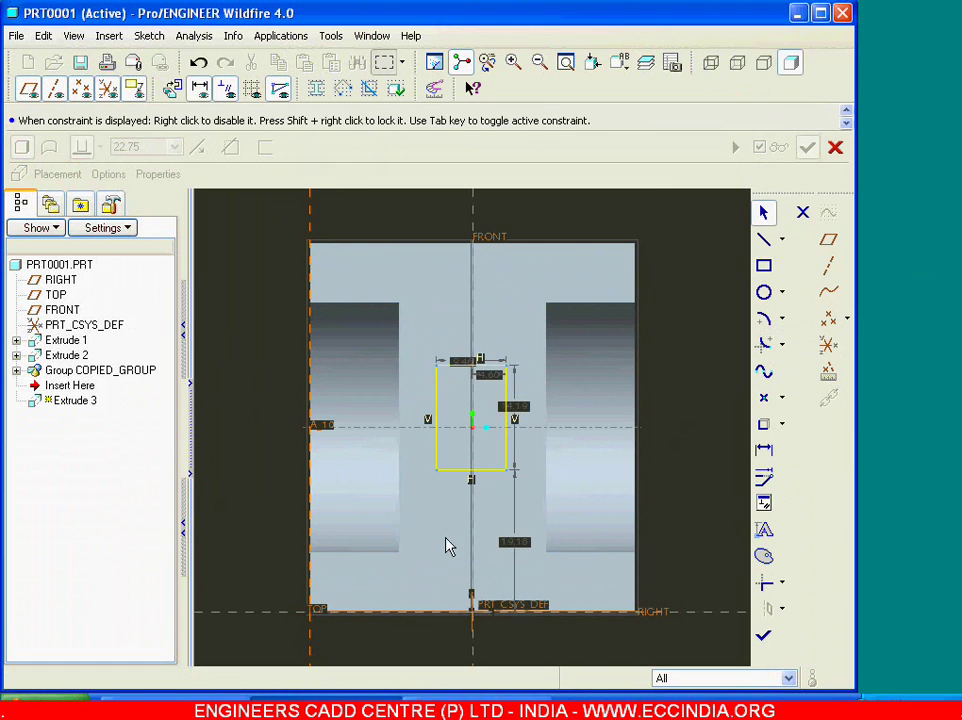
{"action": "double_click", "coordinate": [515, 543]}
{"action": "type", "text": "16"}
{"action": "key", "text": "Return"}
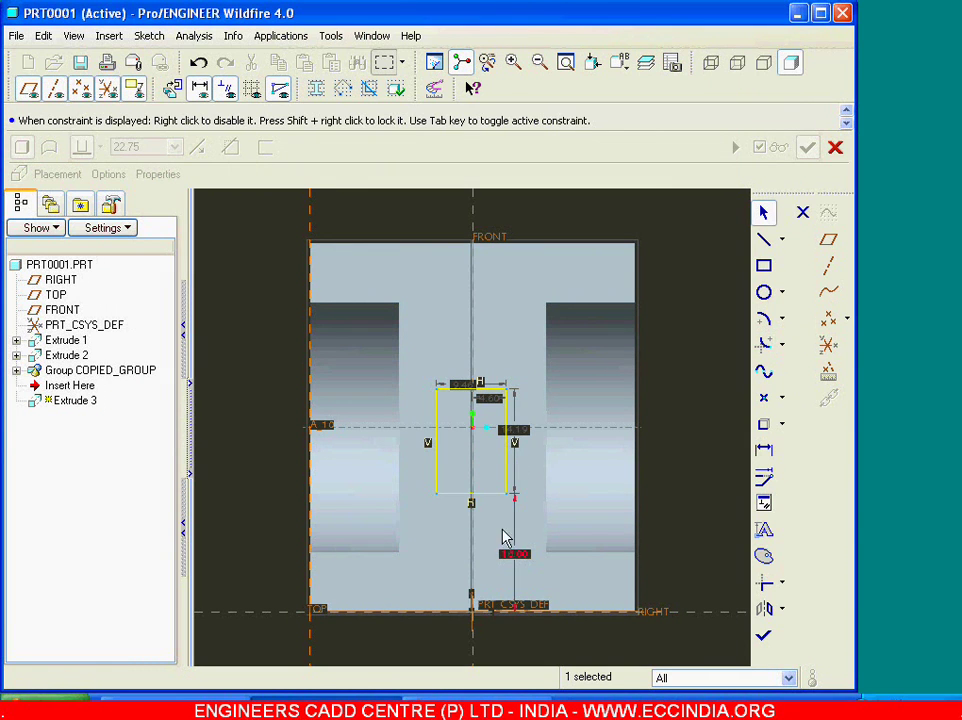
{"action": "double_click", "coordinate": [515, 430]}
{"action": "type", "text": "16"}
{"action": "key", "text": "Return"}
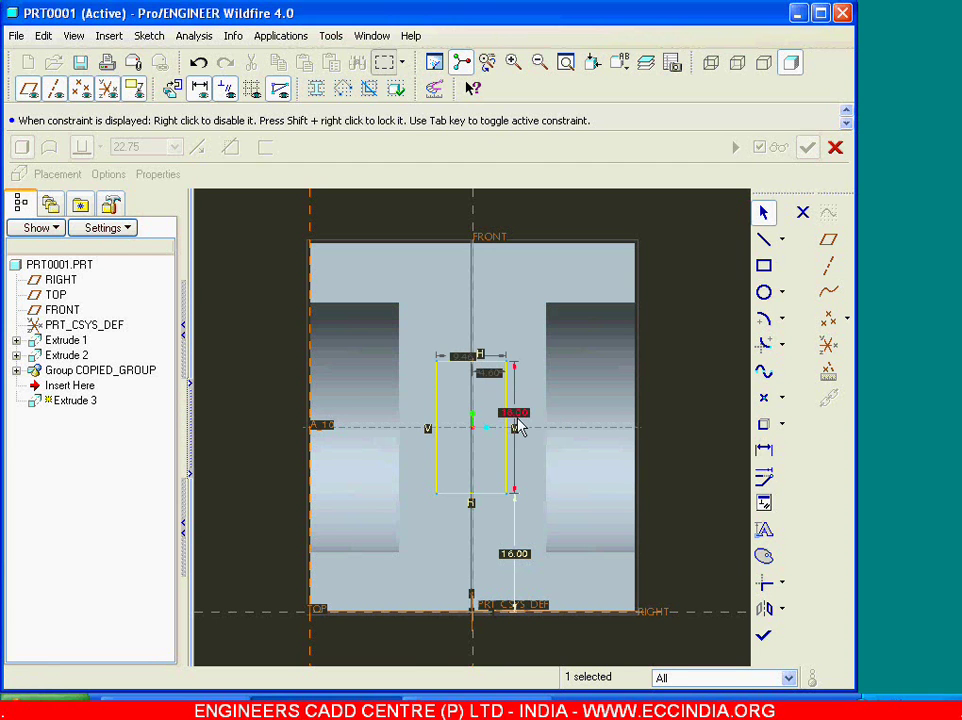
Step: Set the rectangle's width to 14 and lock that dimension
{"action": "left_click", "coordinate": [509, 693]}
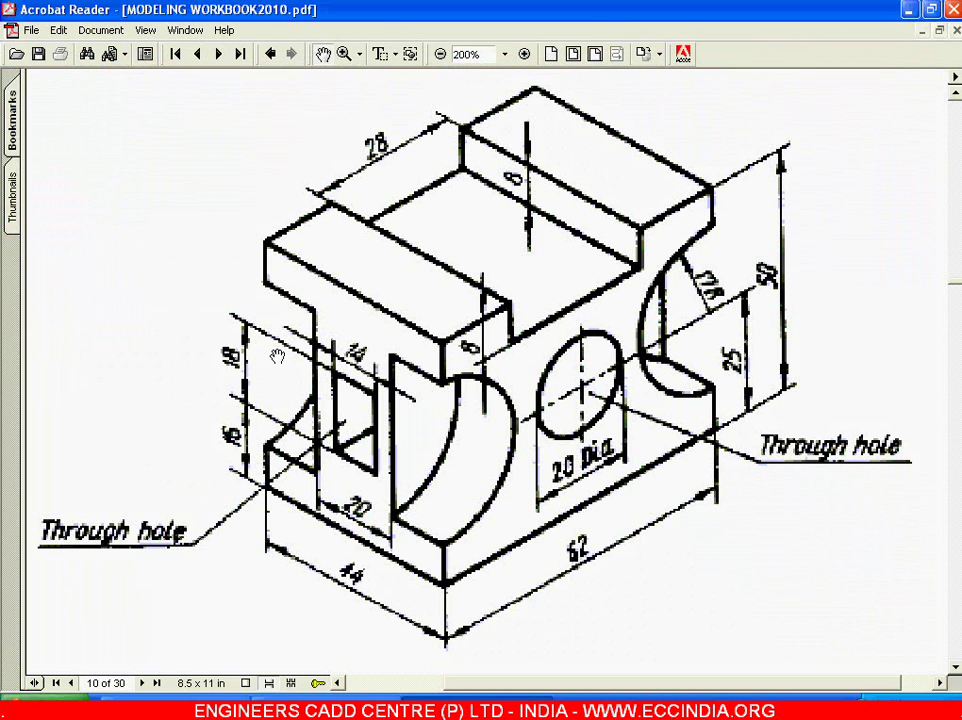
{"action": "key", "text": "alt+Tab"}
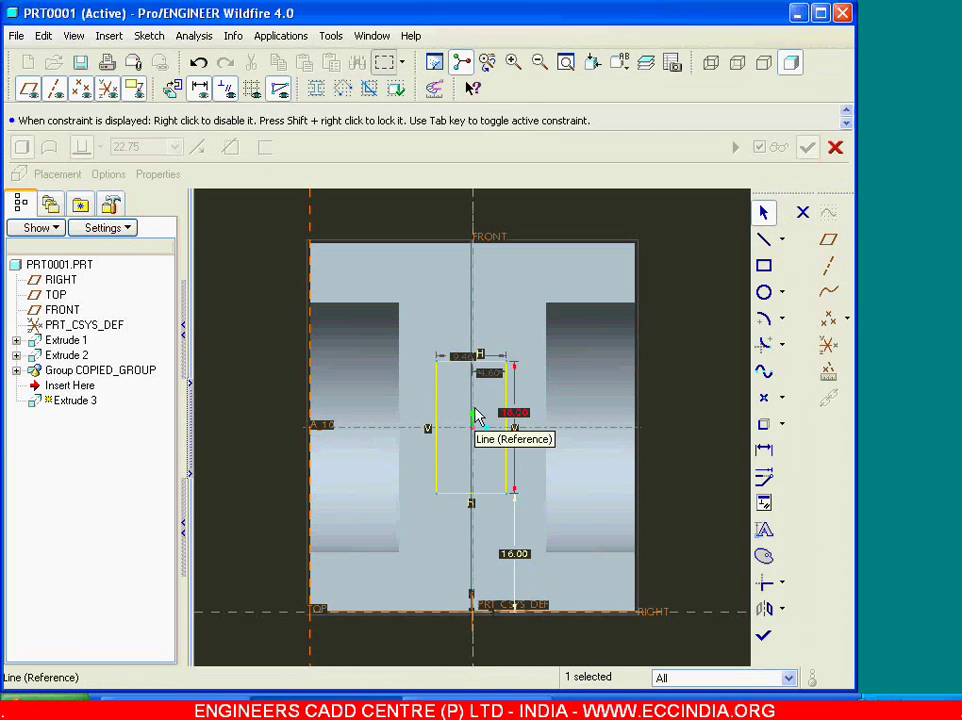
{"action": "double_click", "coordinate": [463, 357]}
{"action": "type", "text": "14"}
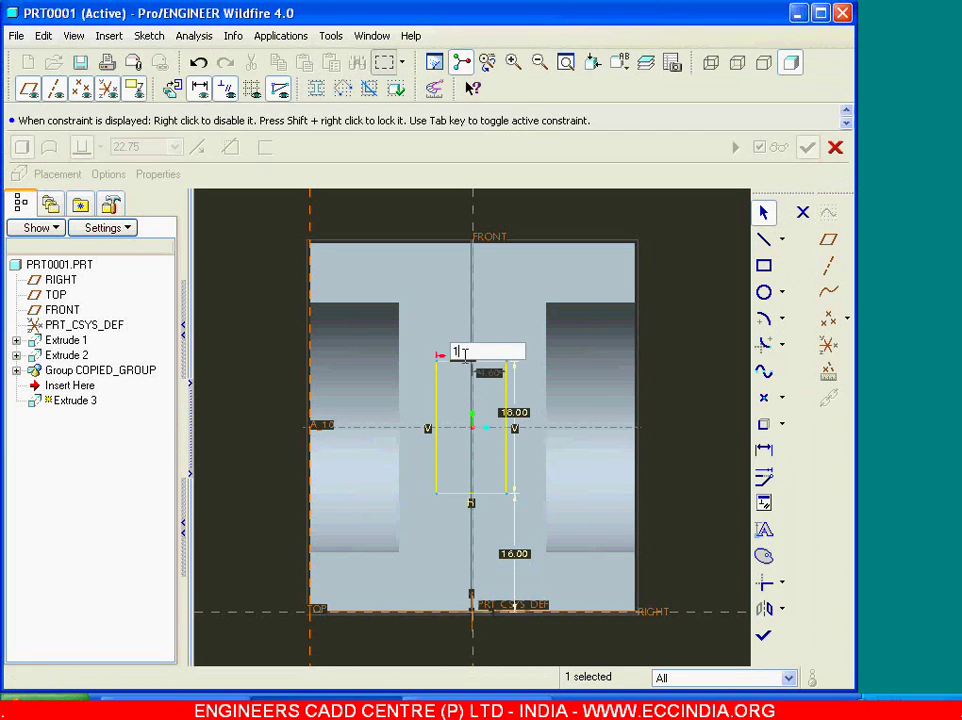
{"action": "key", "text": "Return"}
{"action": "right_click", "coordinate": [708, 435]}
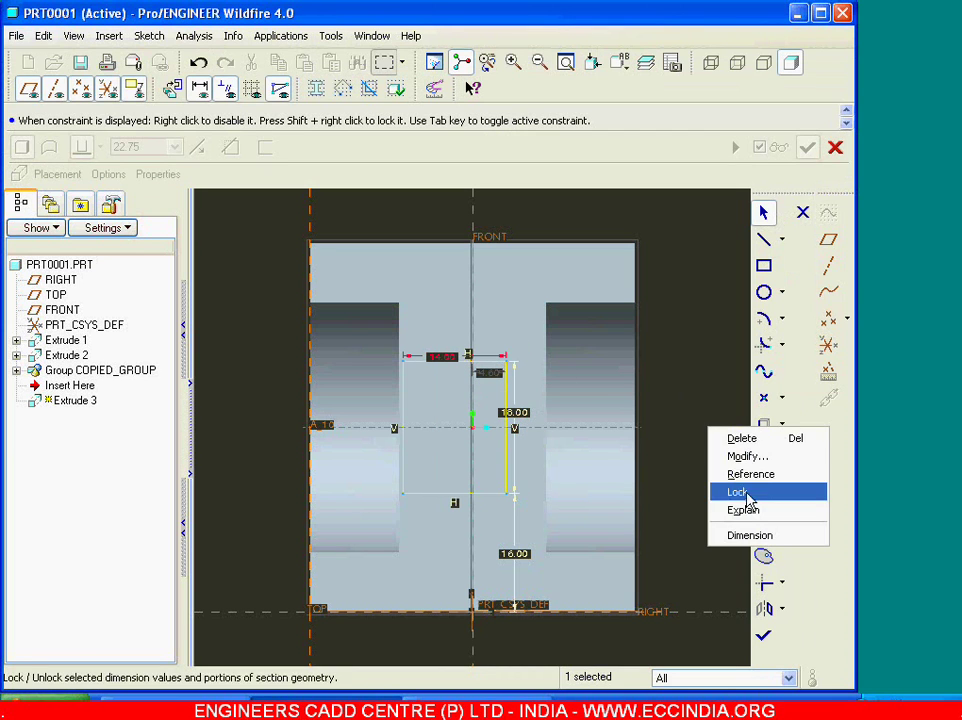
{"action": "left_click", "coordinate": [689, 449]}
Step: Constrain the rectangle's corners symmetric about the vertical centreline
{"action": "right_click", "coordinate": [689, 453]}
{"action": "left_click", "coordinate": [715, 507]}
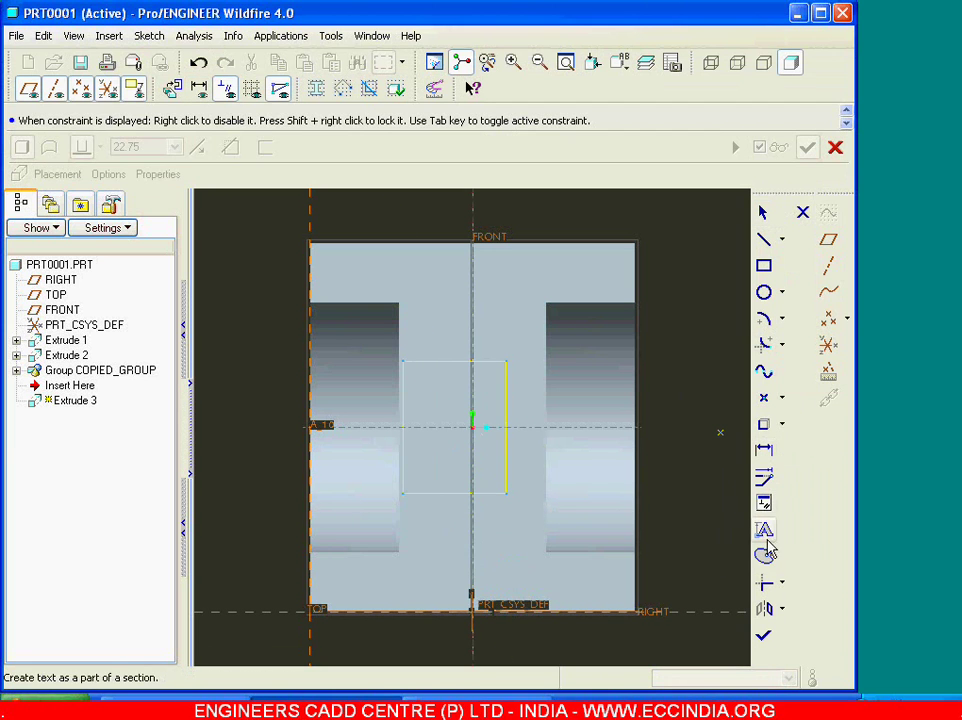
{"action": "left_click", "coordinate": [766, 502]}
{"action": "left_click", "coordinate": [870, 100]}
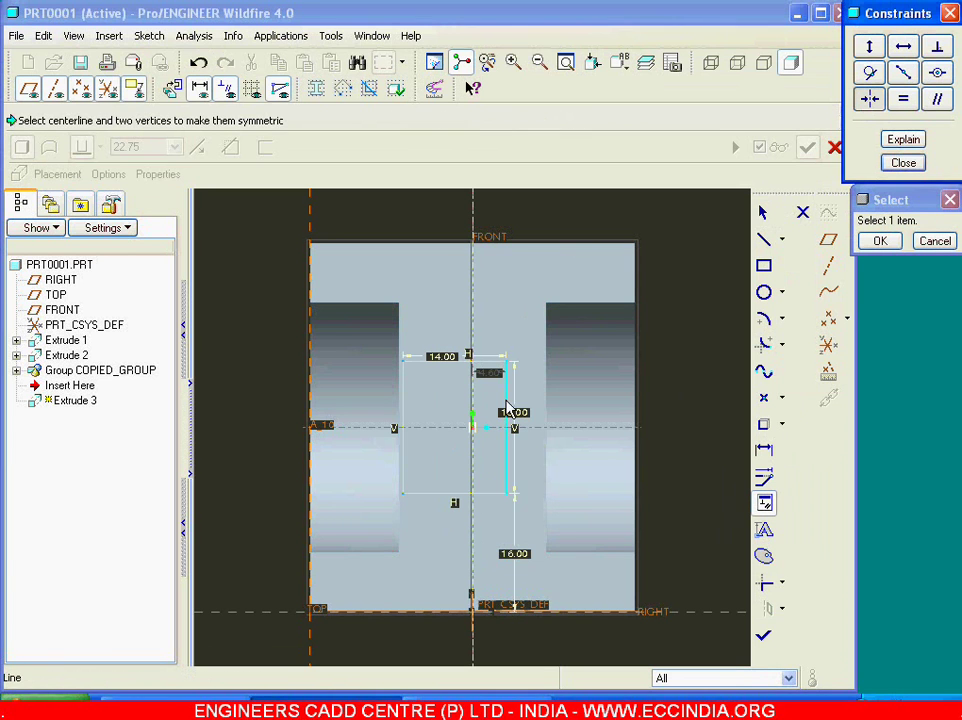
{"action": "left_click", "coordinate": [508, 371]}
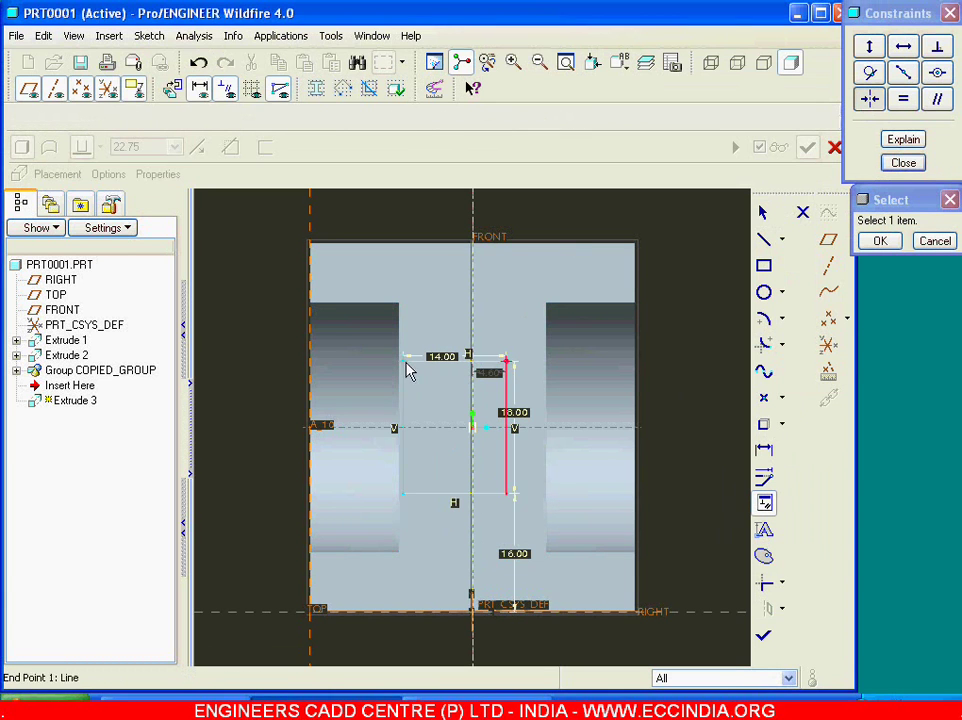
{"action": "left_click", "coordinate": [475, 378]}
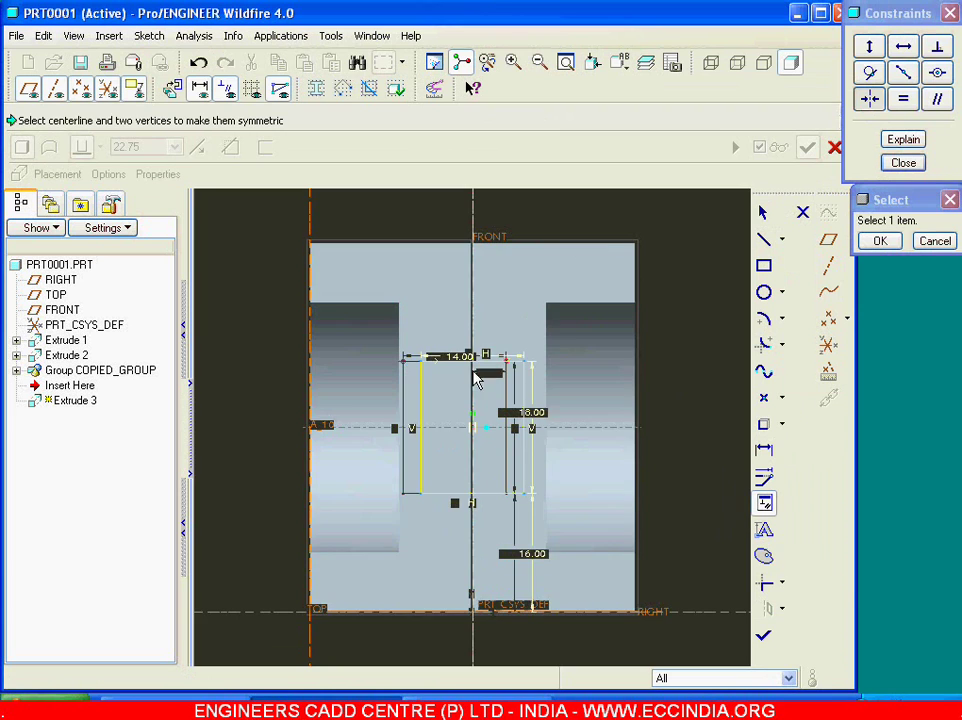
{"action": "middle_click", "coordinate": [694, 389]}
{"action": "middle_click", "coordinate": [622, 549]}
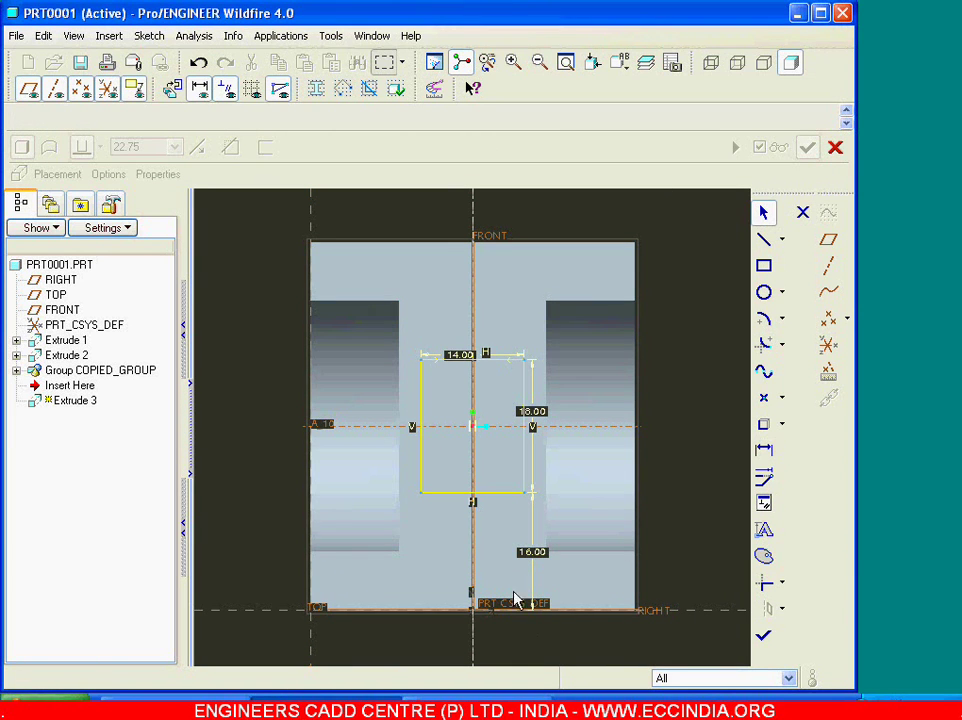
Step: Cut the rectangle Through All into the part, with direction flipped, then inspect the result
{"action": "left_click", "coordinate": [765, 640]}
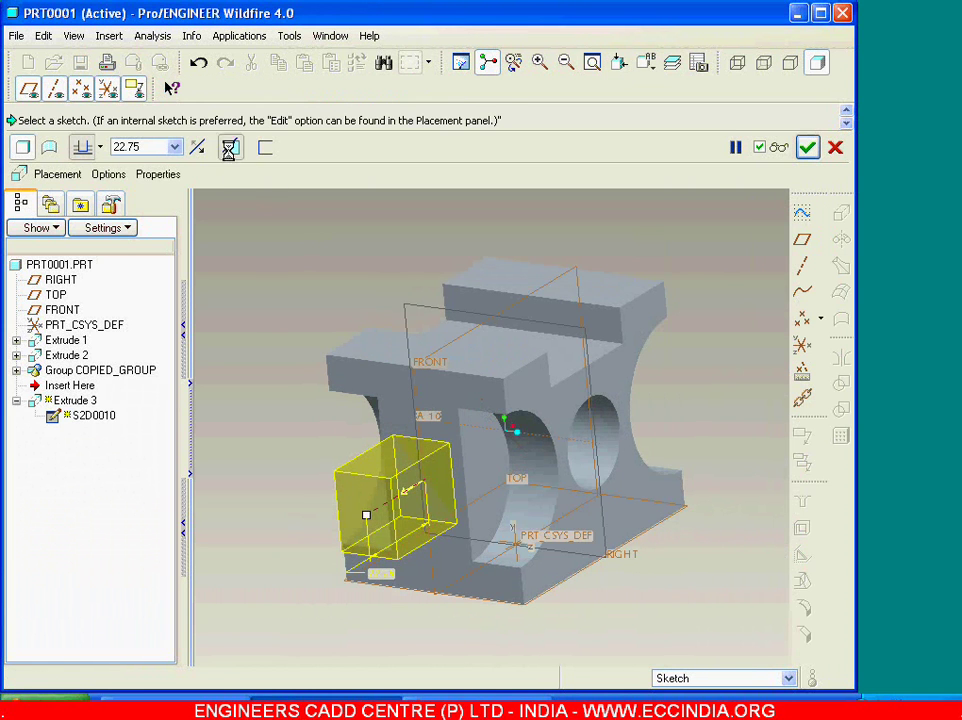
{"action": "left_click", "coordinate": [230, 147]}
{"action": "left_click", "coordinate": [88, 148]}
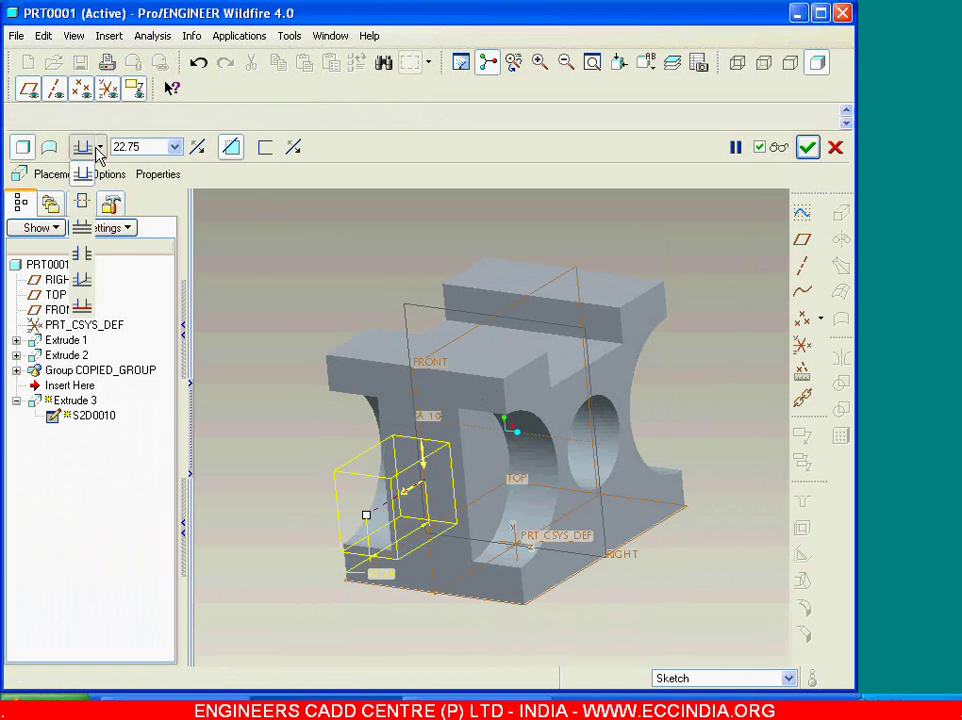
{"action": "left_click", "coordinate": [86, 253]}
{"action": "left_click", "coordinate": [200, 148]}
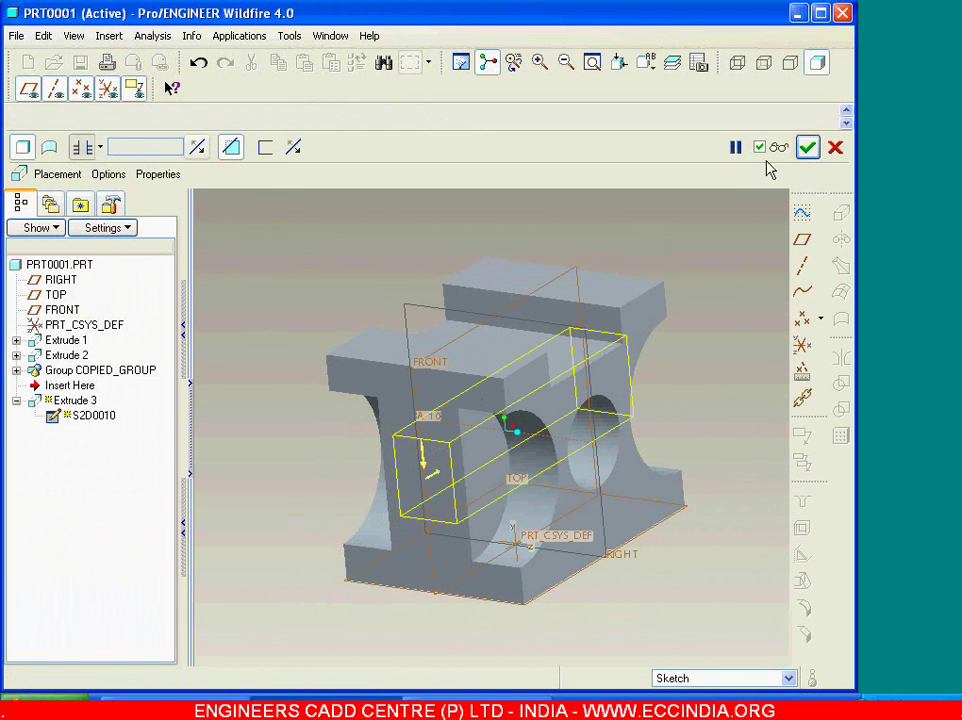
{"action": "left_click", "coordinate": [807, 148]}
{"action": "middle_click_drag", "start_coordinate": [673, 362], "coordinate": [551, 380]}
{"action": "key", "text": "ctrl+d"}
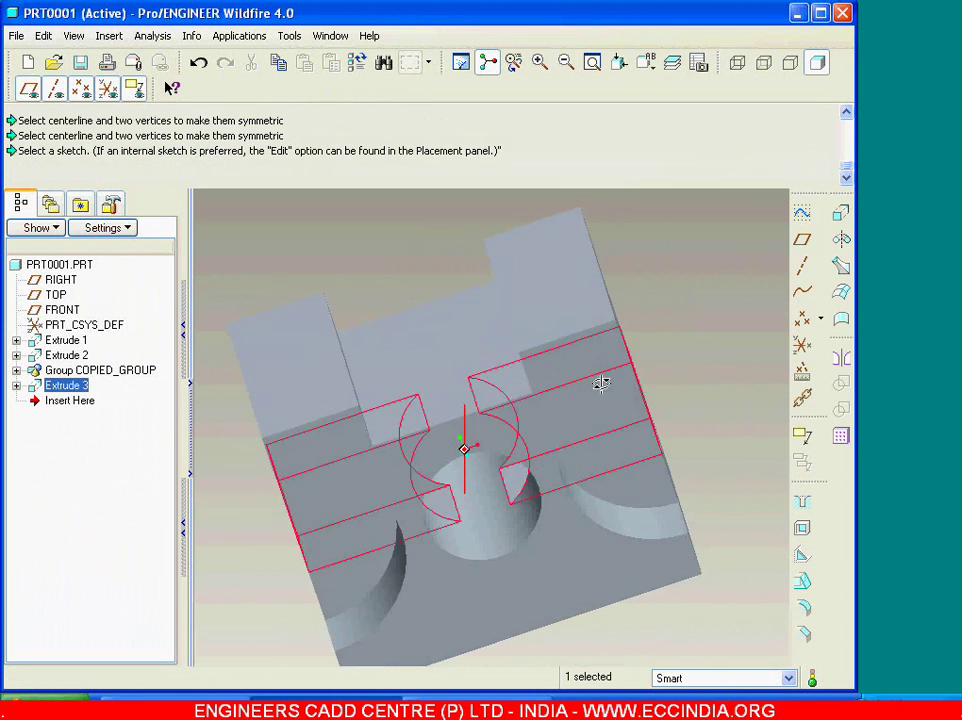
{"action": "left_click", "coordinate": [745, 371]}
{"action": "mouse_move", "coordinate": [745, 371]}
{"action": "middle_mouse_down"}
{"action": "mouse_move", "coordinate": [730, 359]}
{"action": "mouse_move", "coordinate": [734, 371]}
{"action": "middle_mouse_up"}
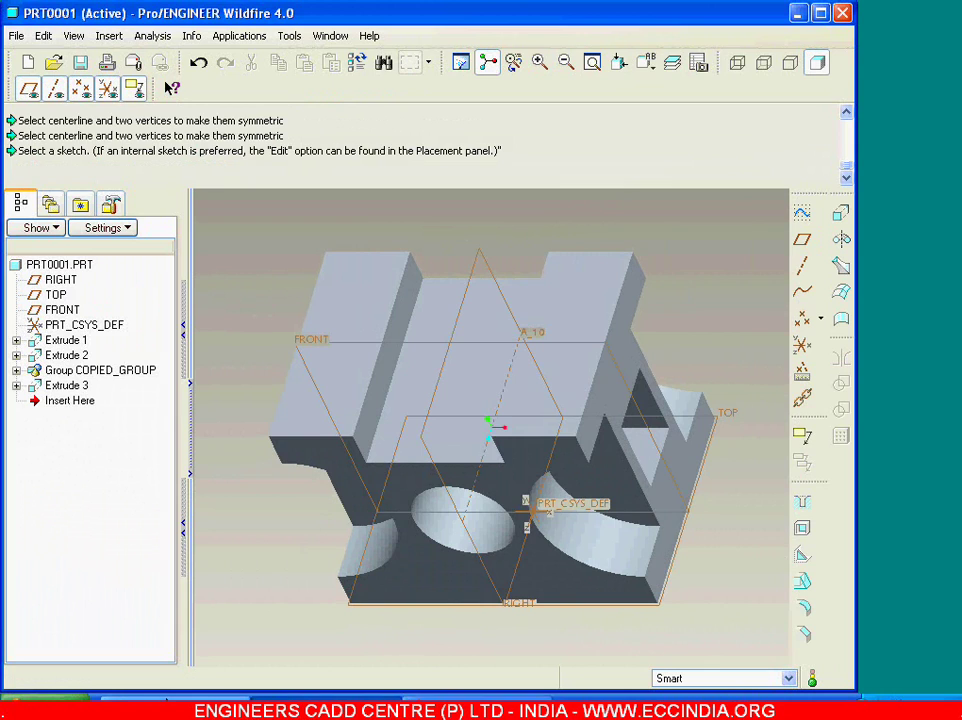